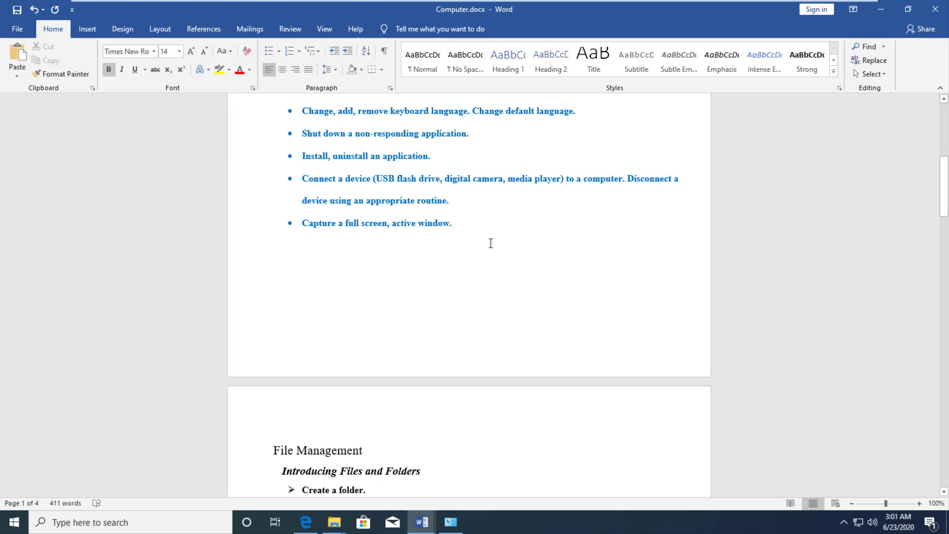
Step: Review the syllabus document's screen capture item and the folder topics under File Management
{"action": "scroll", "coordinate": [491, 245], "scroll_direction": "up", "scroll_amount": 3}
{"action": "left_click_drag", "start_coordinate": [457, 312], "coordinate": [298, 321]}
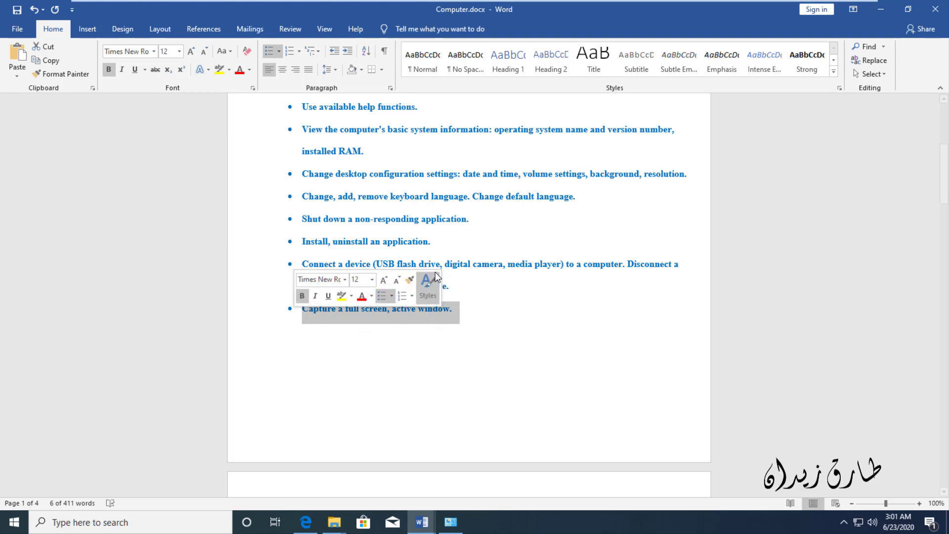
{"action": "scroll", "coordinate": [549, 341], "scroll_direction": "down", "scroll_amount": 9}
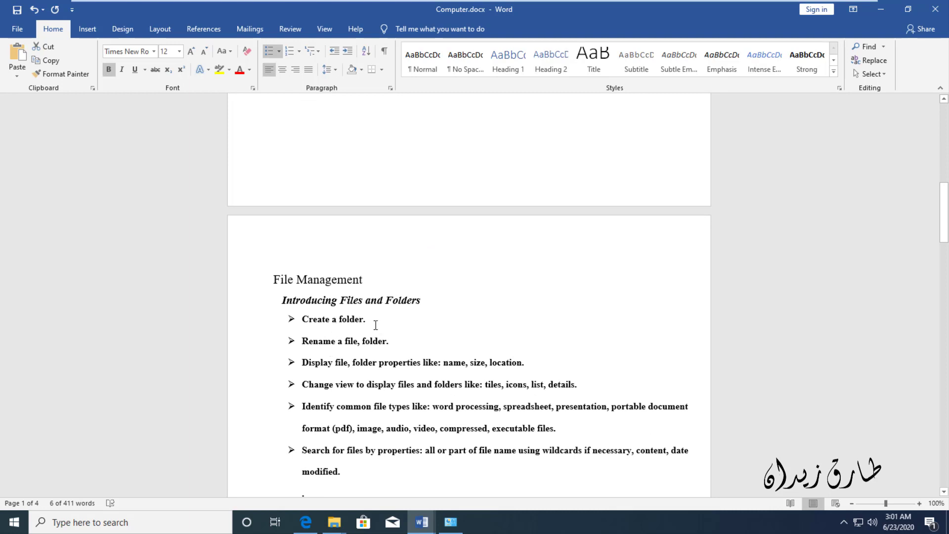
{"action": "left_click_drag", "start_coordinate": [376, 324], "coordinate": [307, 332]}
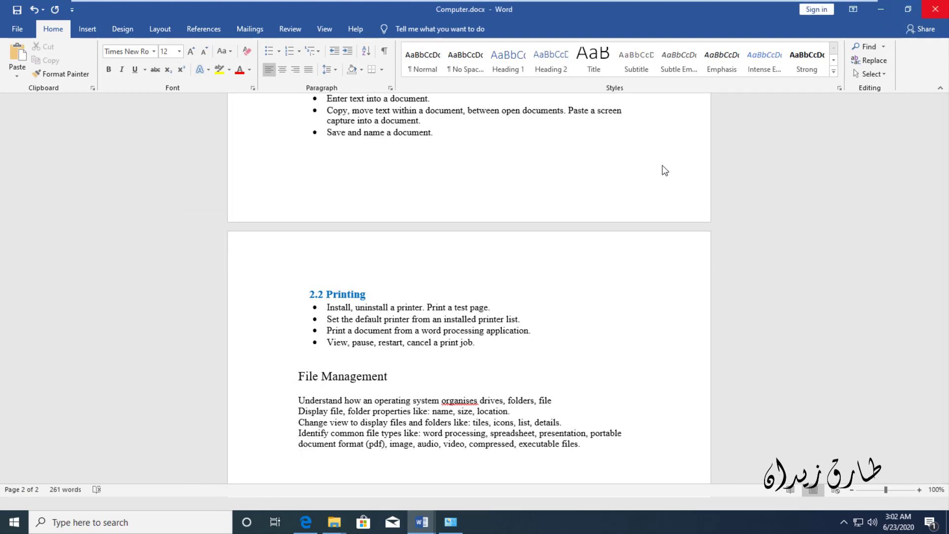
Step: Clear the open windows off the desktop and create a desktop folder named icdl
{"action": "left_click", "coordinate": [464, 281]}
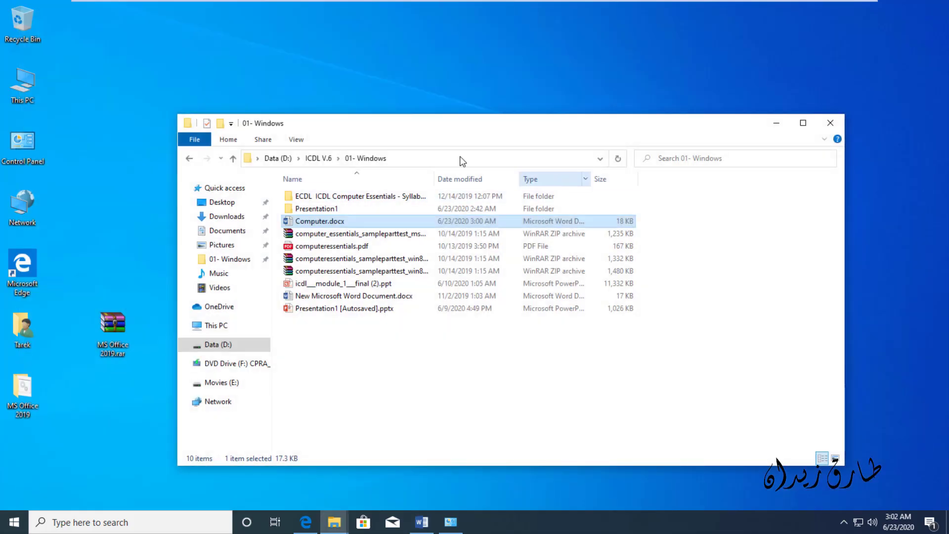
{"action": "left_click", "coordinate": [776, 123]}
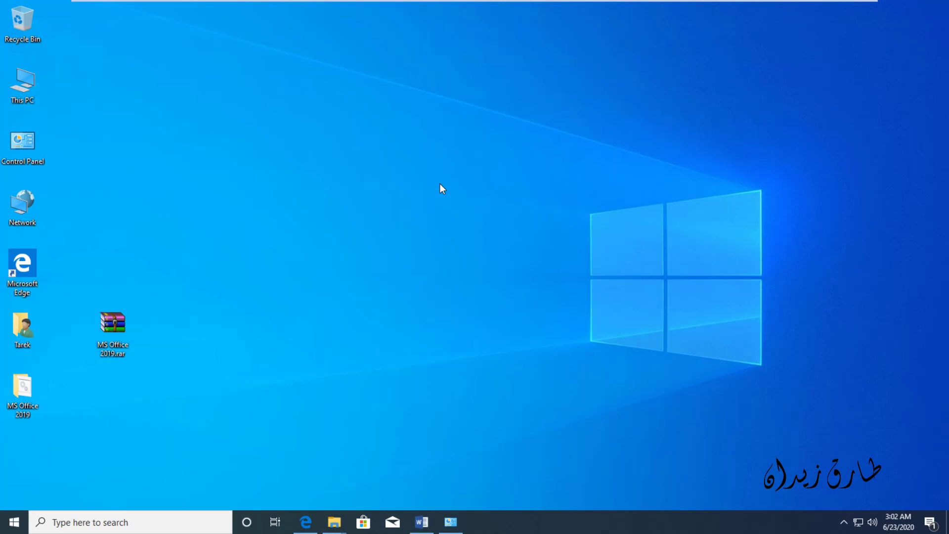
{"action": "right_click", "coordinate": [382, 127]}
{"action": "mouse_move", "coordinate": [449, 221]}
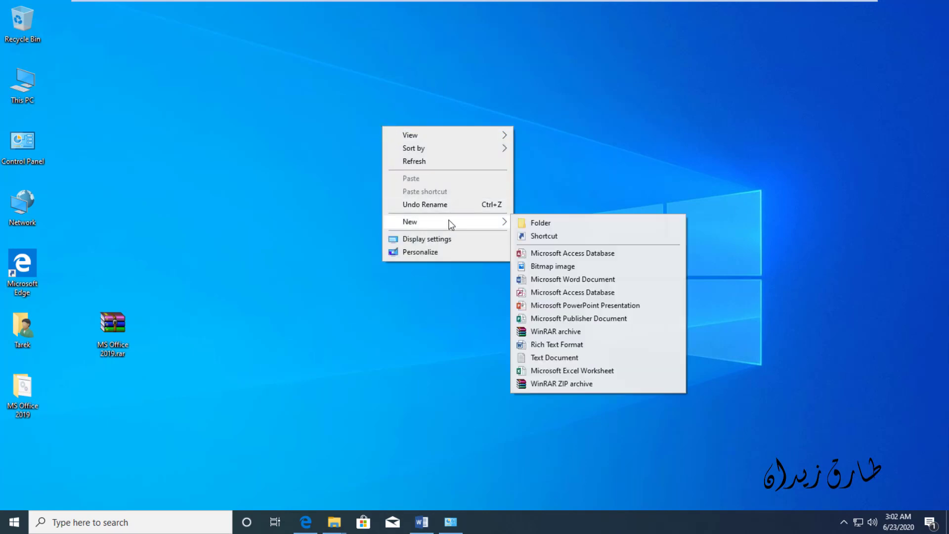
{"action": "left_click", "coordinate": [538, 223]}
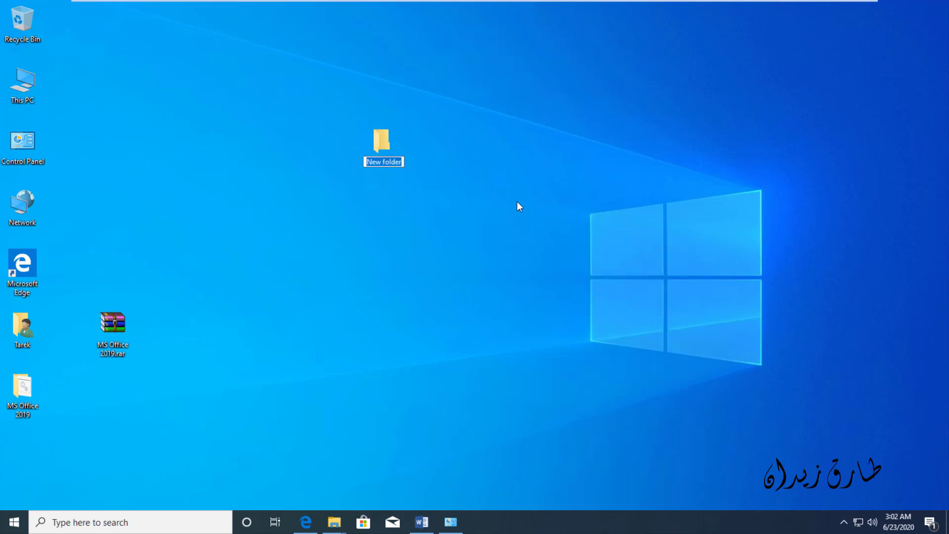
{"action": "type", "text": "icdl"}
{"action": "key", "text": "Return"}
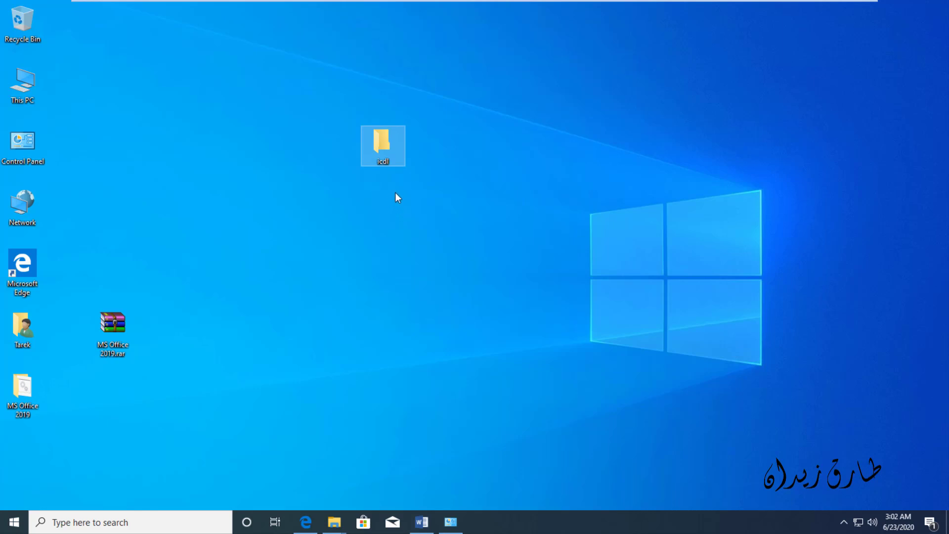
Step: Create a second desktop folder with the default name, open it to view its contents, and close its window
{"action": "right_click", "coordinate": [493, 159]}
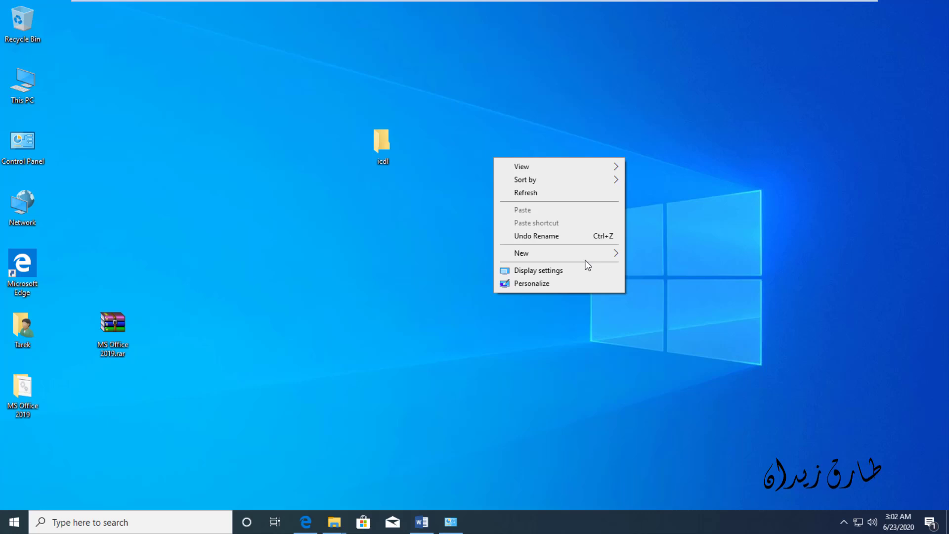
{"action": "mouse_move", "coordinate": [587, 257]}
{"action": "left_click", "coordinate": [661, 256]}
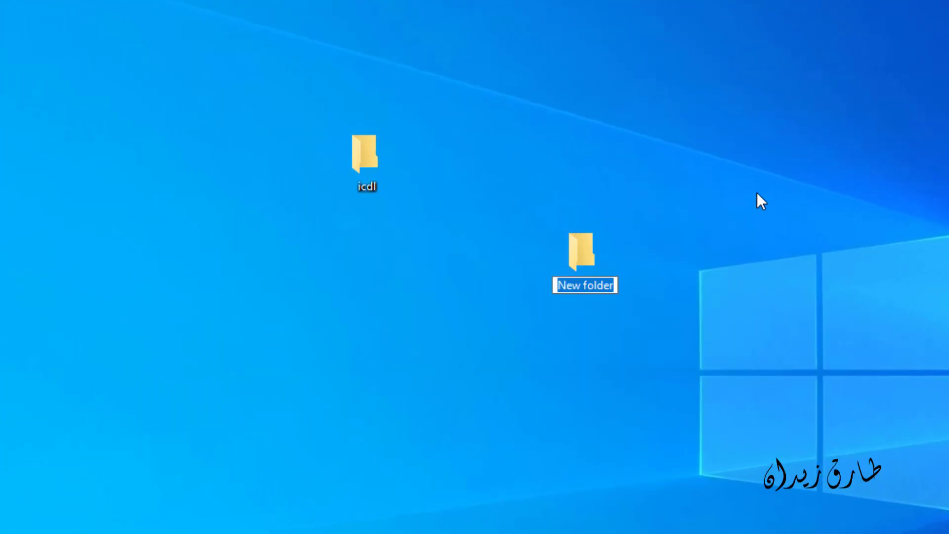
{"action": "left_click", "coordinate": [576, 255]}
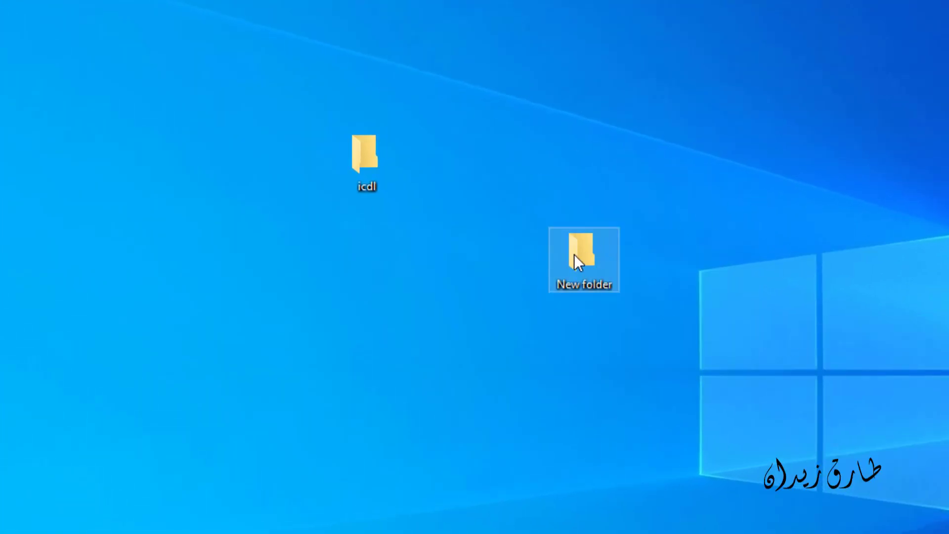
{"action": "double_click", "coordinate": [567, 287]}
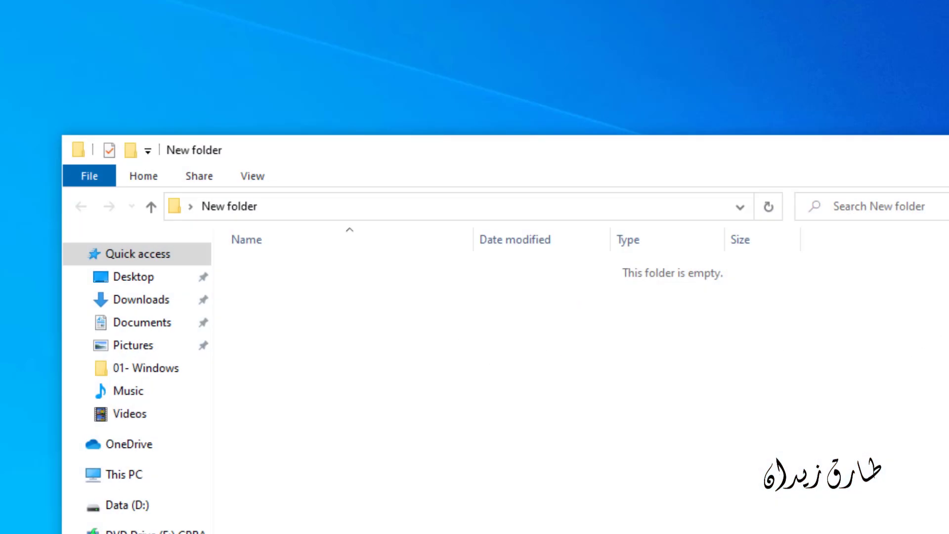
{"action": "key", "text": "alt+F4"}
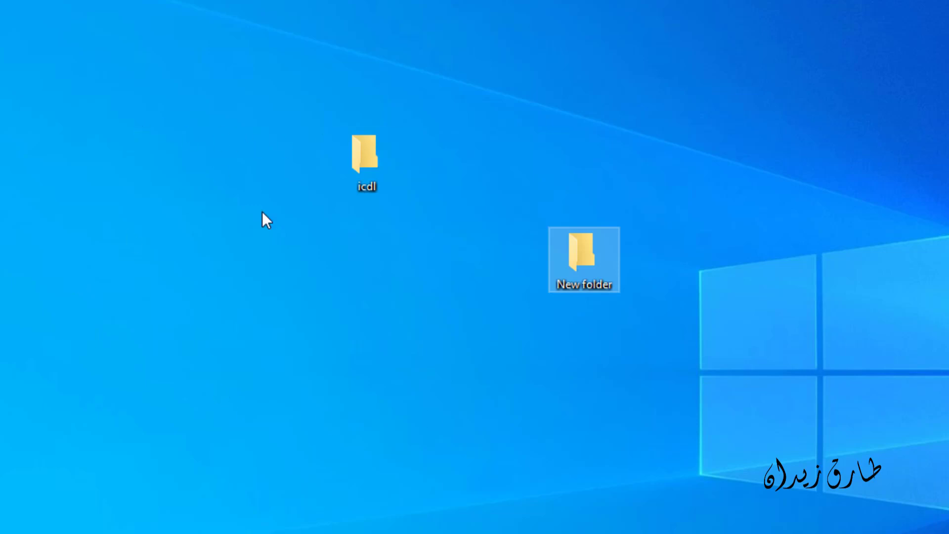
Step: Select the icdl folder and the default-named folder individually and together, and clear the selection
{"action": "left_click_drag", "start_coordinate": [391, 49], "coordinate": [419, 208]}
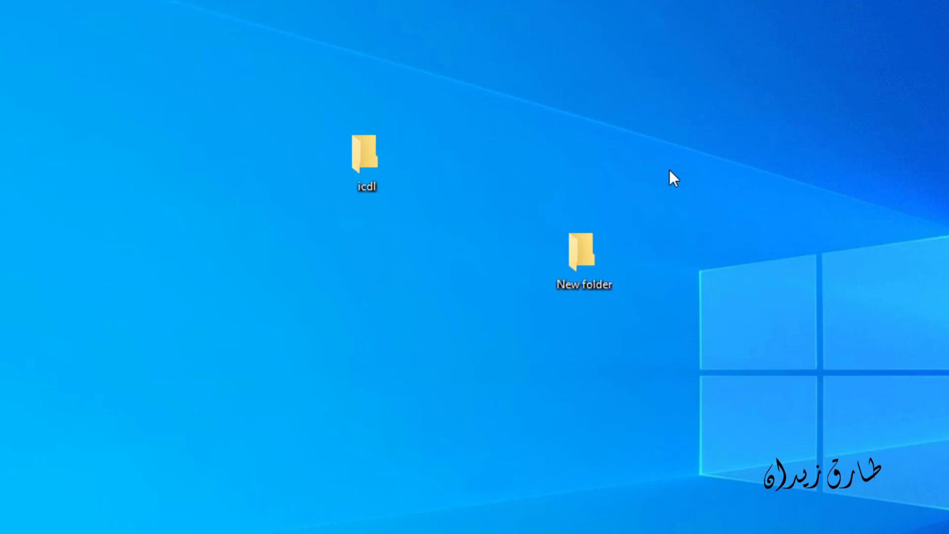
{"action": "left_click_drag", "start_coordinate": [669, 168], "coordinate": [529, 373]}
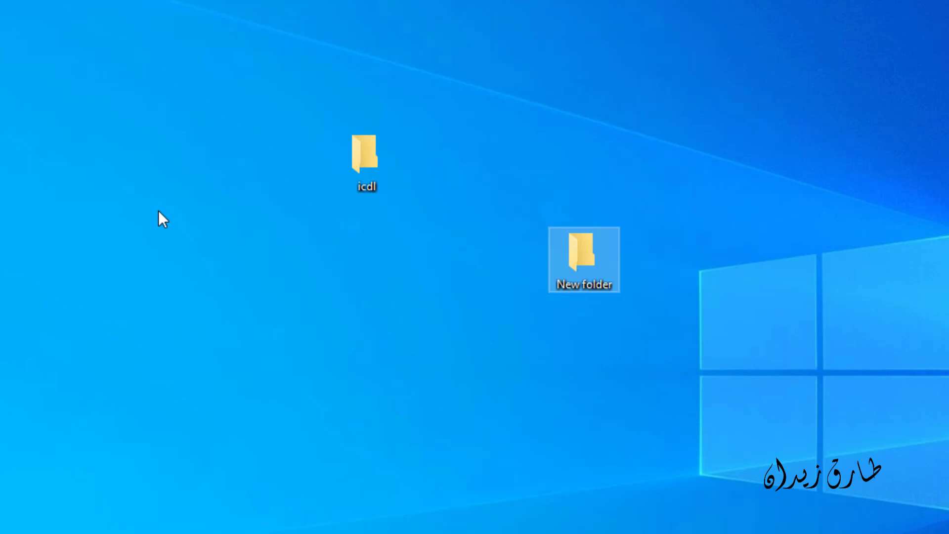
{"action": "left_click", "coordinate": [361, 158]}
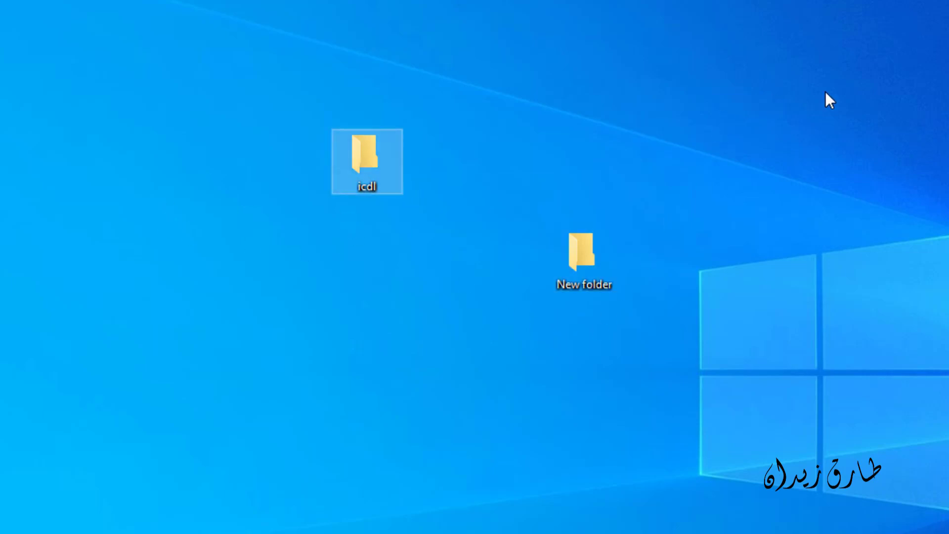
{"action": "left_click_drag", "start_coordinate": [820, 70], "coordinate": [9, 502]}
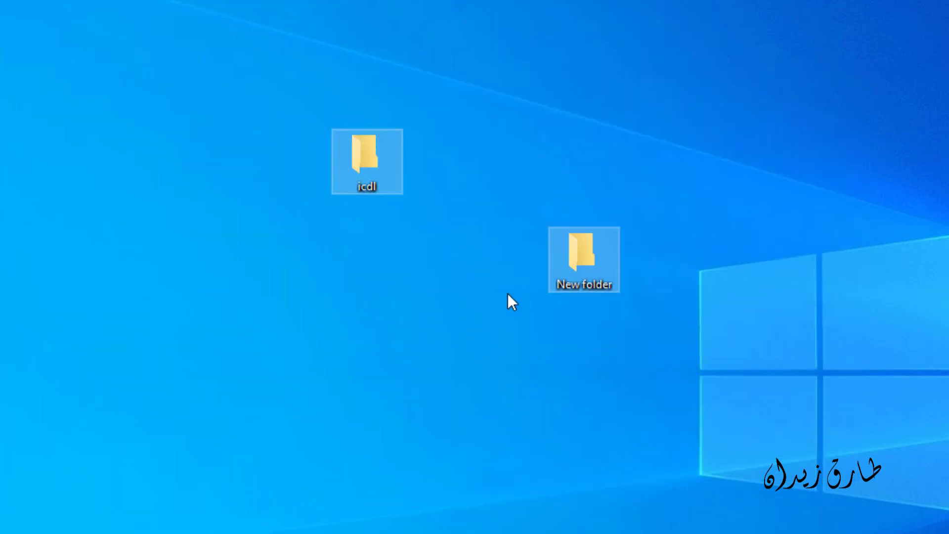
{"action": "left_click", "coordinate": [435, 244]}
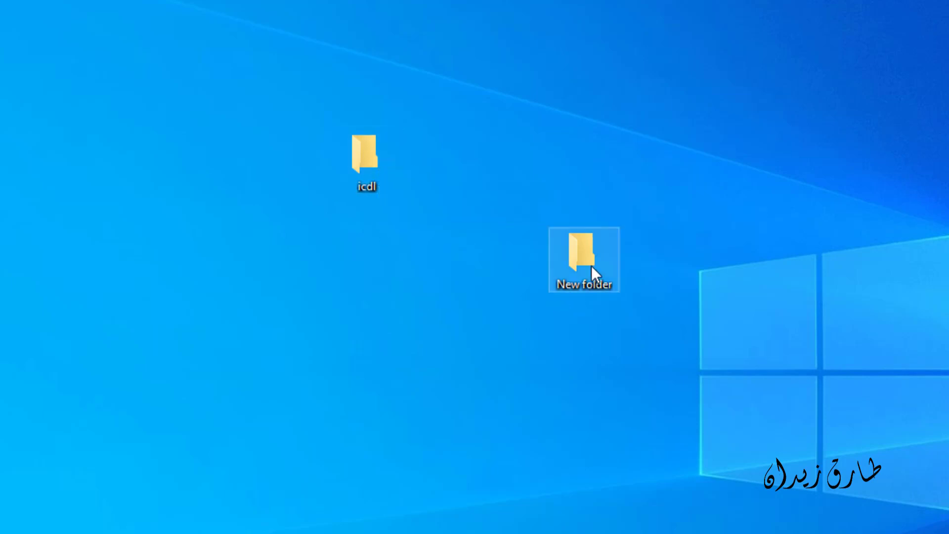
{"action": "left_click", "coordinate": [568, 256]}
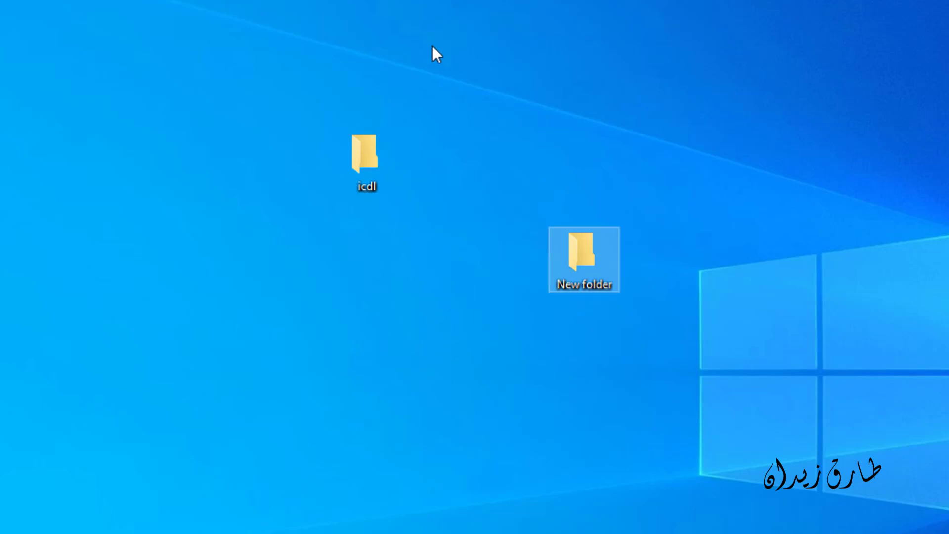
{"action": "left_click_drag", "start_coordinate": [433, 47], "coordinate": [249, 268]}
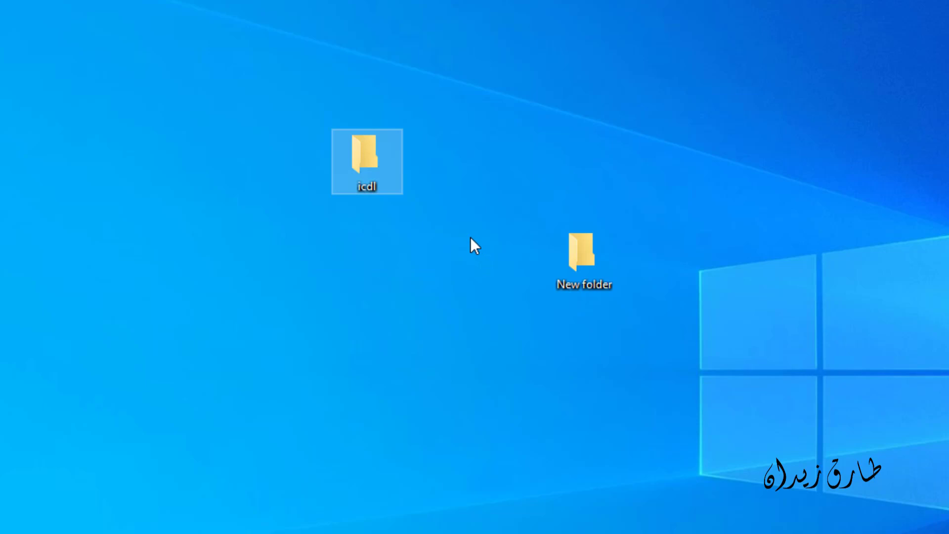
{"action": "left_click", "coordinate": [427, 140]}
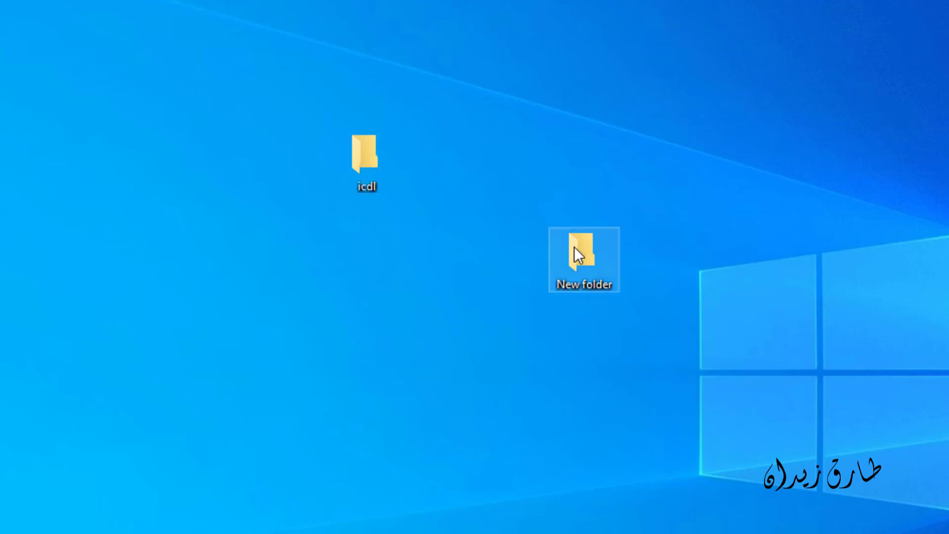
Step: Rename the default-named desktop folder with the person's first name
{"action": "right_click", "coordinate": [552, 253]}
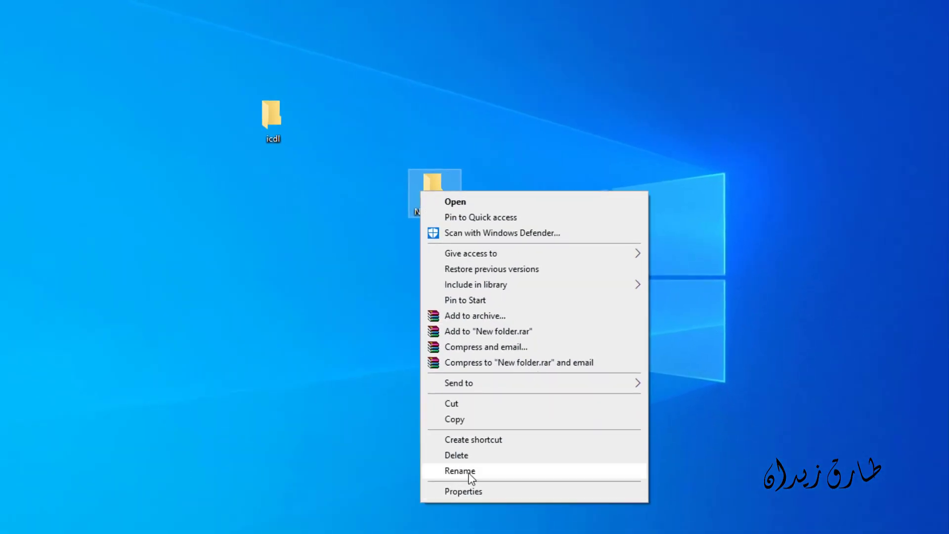
{"action": "left_click", "coordinate": [468, 471]}
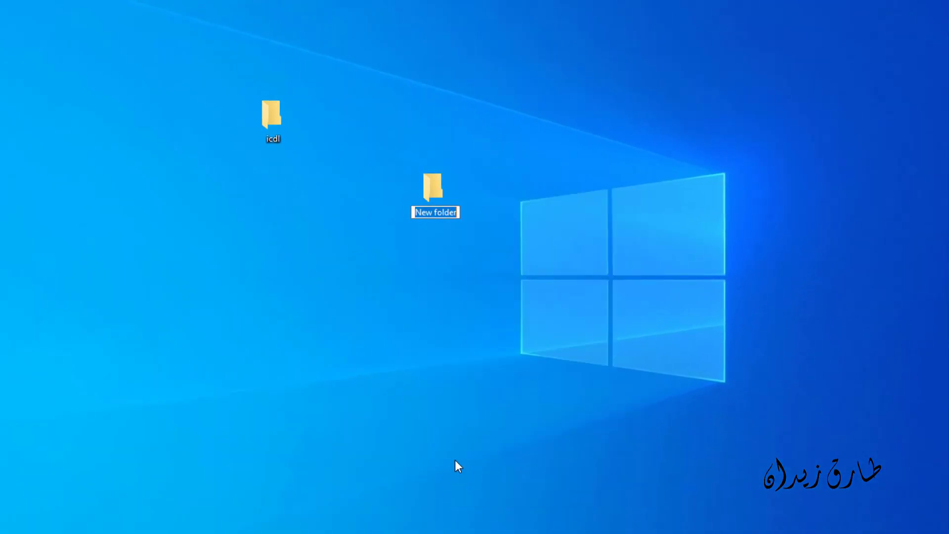
{"action": "type", "text": "tarek"}
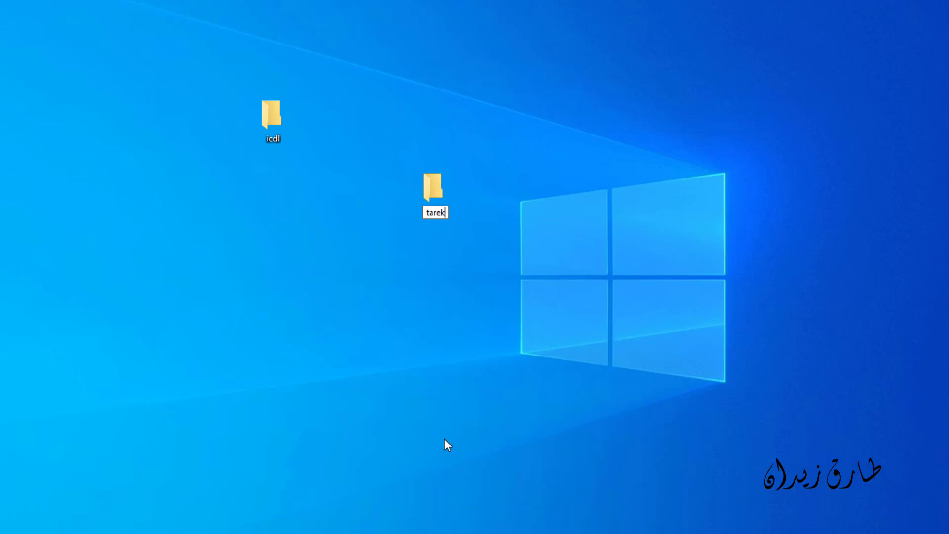
{"action": "key", "text": "Return"}
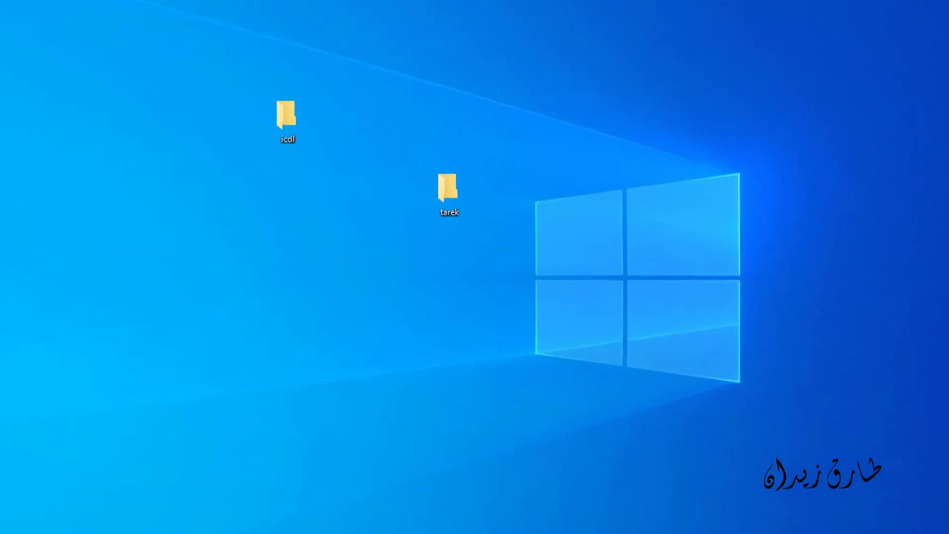
Step: Examine the size, location and type in the MS Office 2019 folder's properties, and close them without changes
{"action": "right_click", "coordinate": [31, 406]}
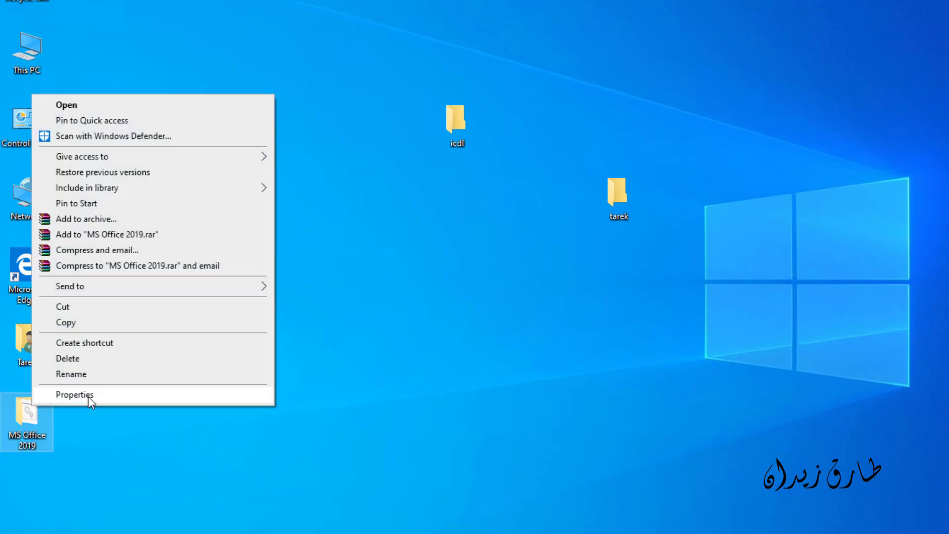
{"action": "left_click", "coordinate": [74, 394]}
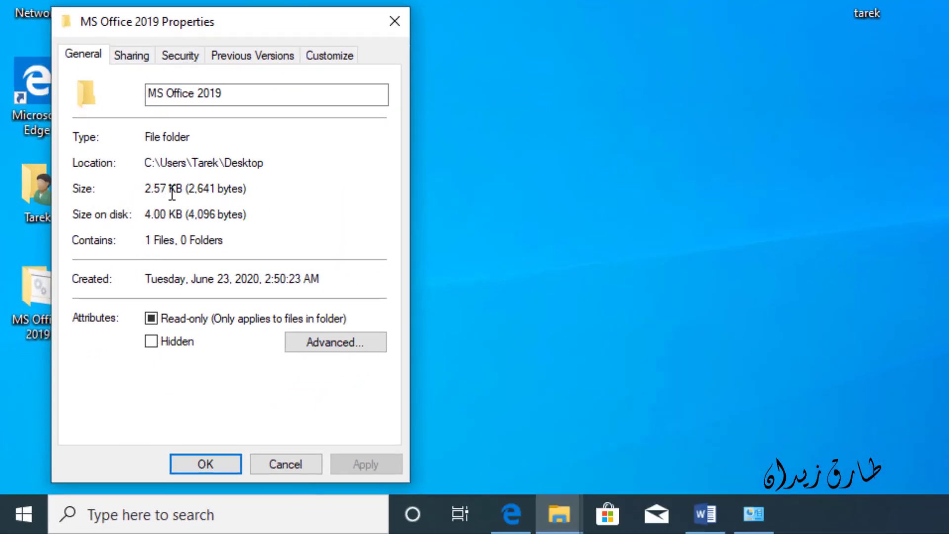
{"action": "left_click_drag", "start_coordinate": [167, 189], "coordinate": [141, 194]}
{"action": "left_click_drag", "start_coordinate": [267, 165], "coordinate": [135, 179]}
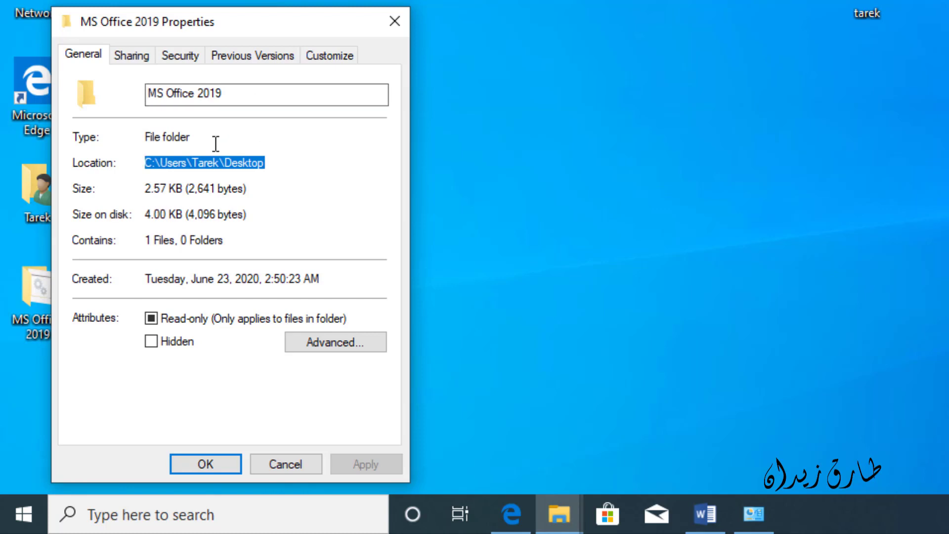
{"action": "left_click_drag", "start_coordinate": [212, 141], "coordinate": [130, 138]}
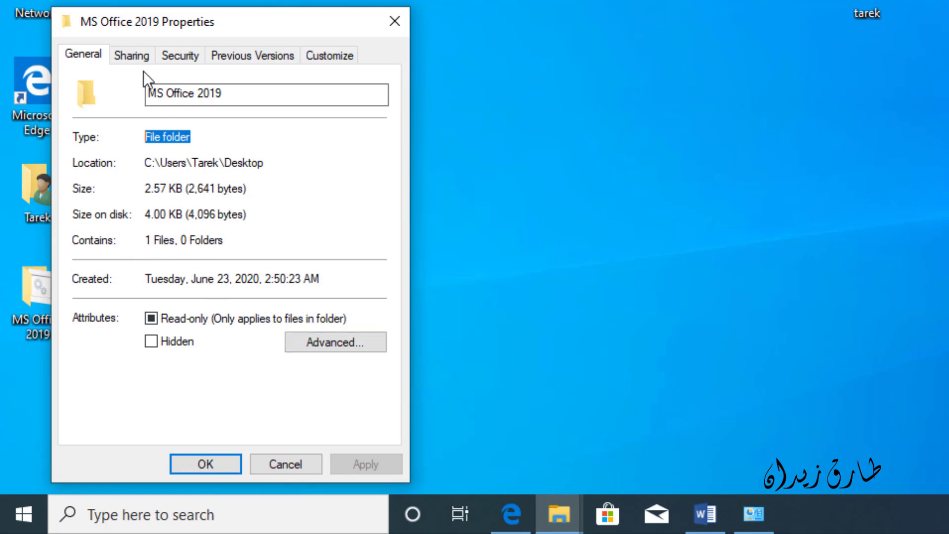
{"action": "left_click", "coordinate": [297, 464]}
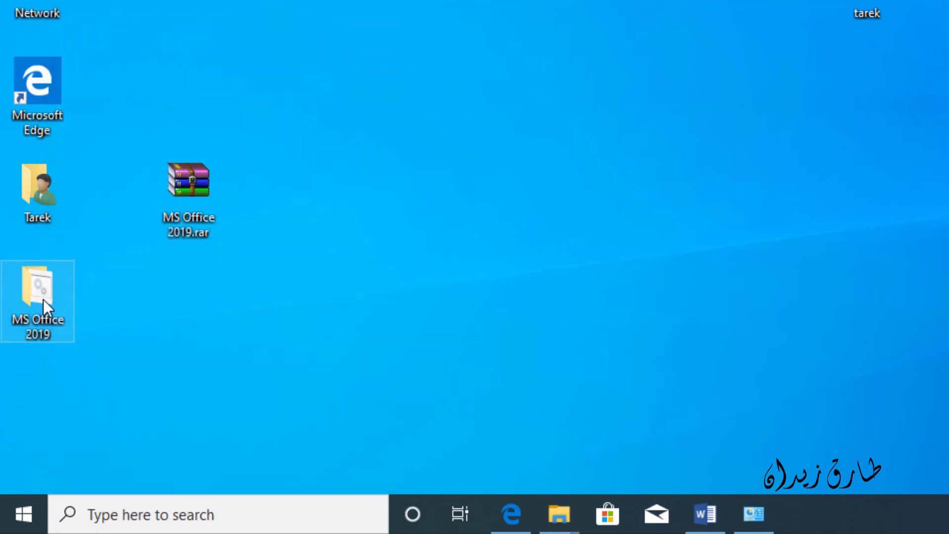
Step: Open the MS Office 2019 folder, check the activate.bat file inside, and close the window
{"action": "double_click", "coordinate": [43, 298]}
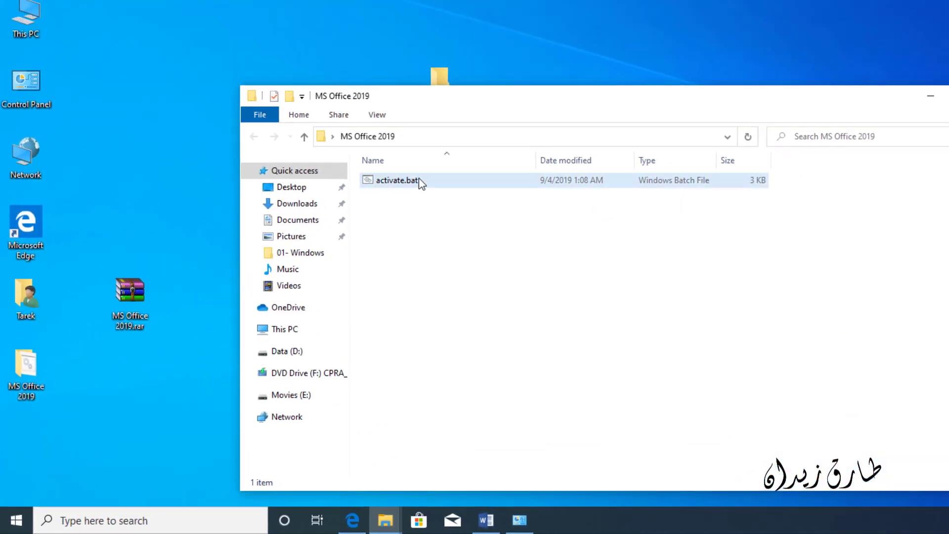
{"action": "left_click", "coordinate": [490, 120]}
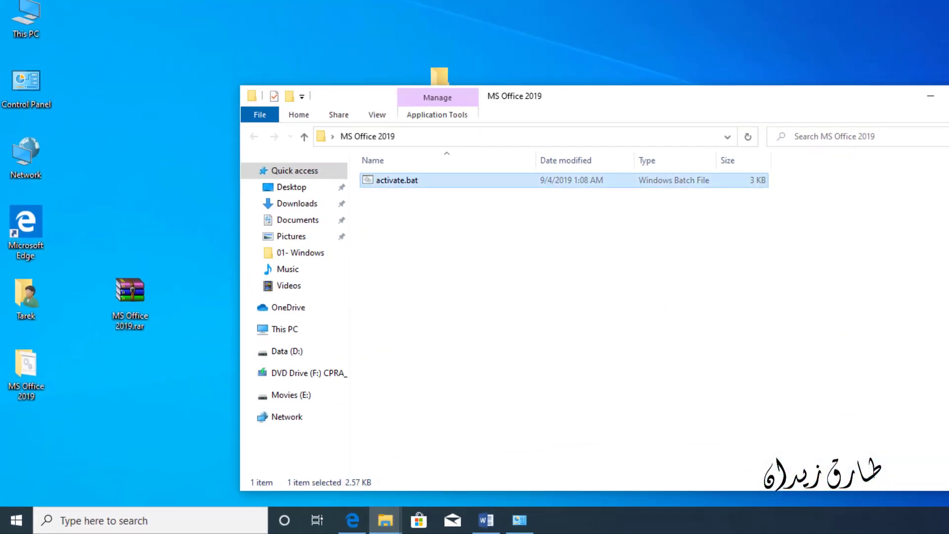
{"action": "left_click", "coordinate": [948, 96]}
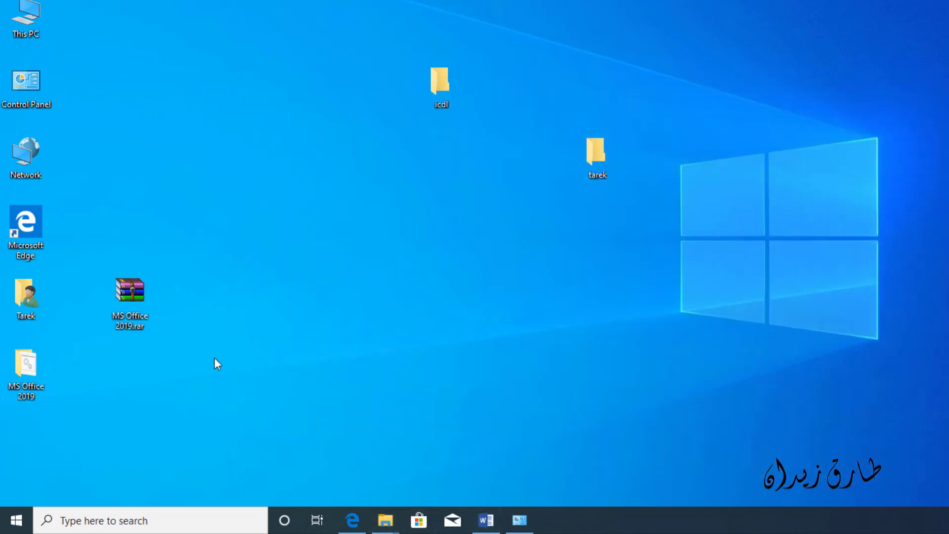
Step: Bring up the 01- Windows folder window, maximize it and go to its parent folder ICDL V.6
{"action": "mouse_move", "coordinate": [389, 525]}
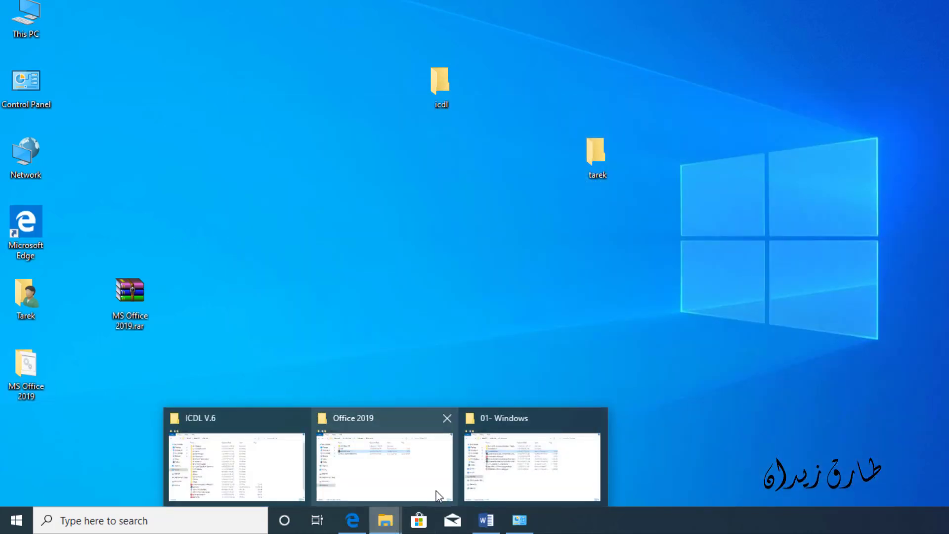
{"action": "mouse_move", "coordinate": [475, 480]}
{"action": "left_click", "coordinate": [511, 459]}
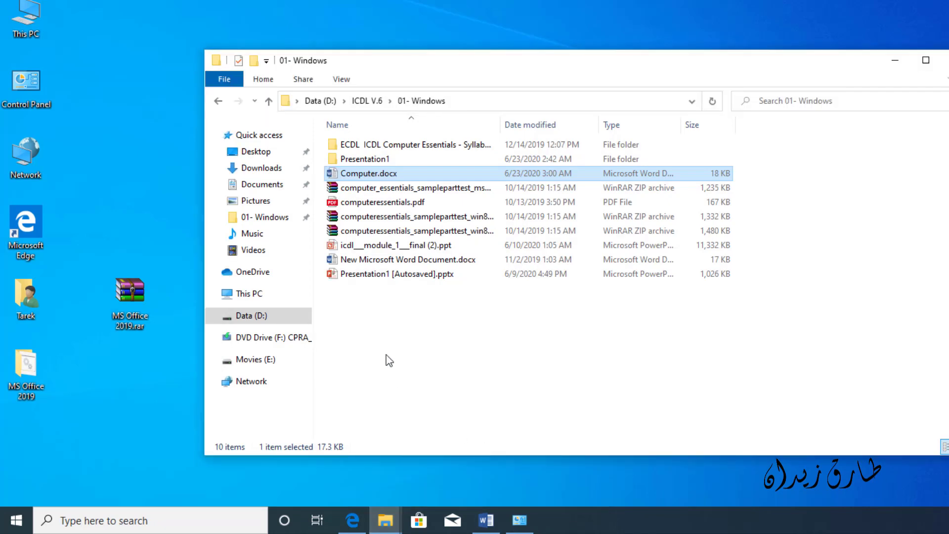
{"action": "double_click", "coordinate": [387, 67]}
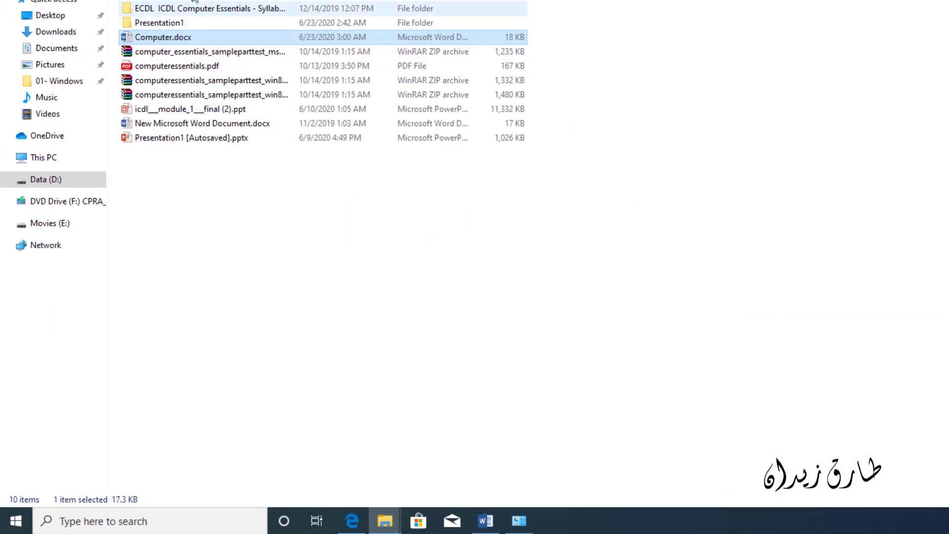
{"action": "left_click", "coordinate": [136, 8]}
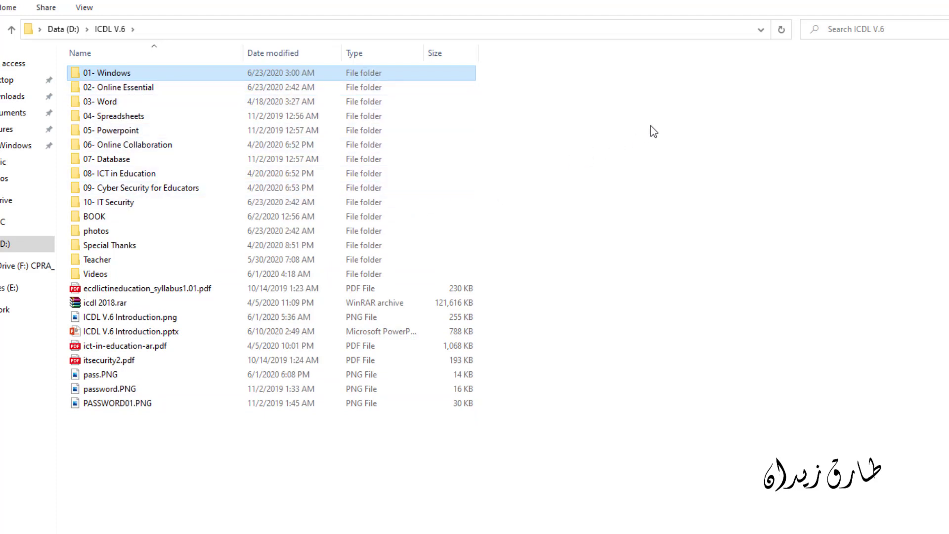
Step: Display the contents of the ICDL V.6 folder as large icons and as extra large icons
{"action": "right_click", "coordinate": [655, 109]}
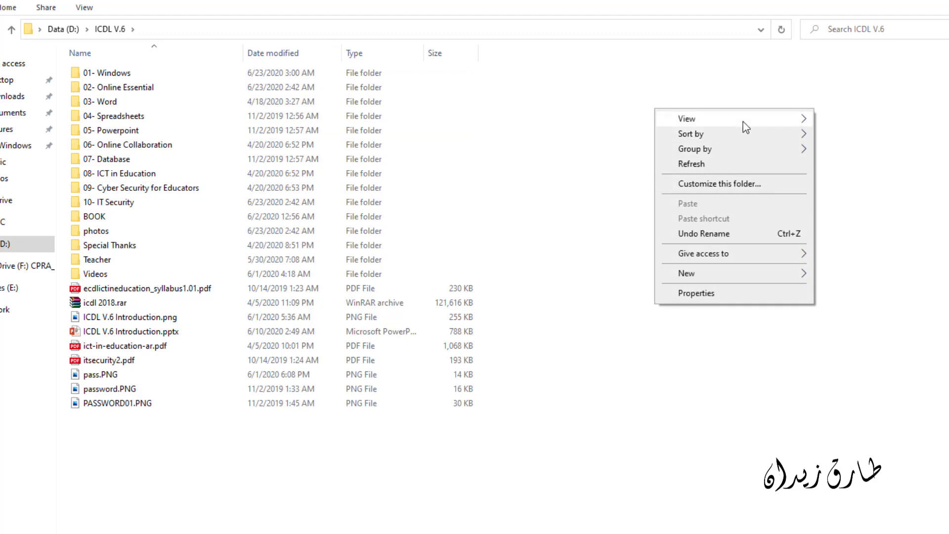
{"action": "mouse_move", "coordinate": [770, 123]}
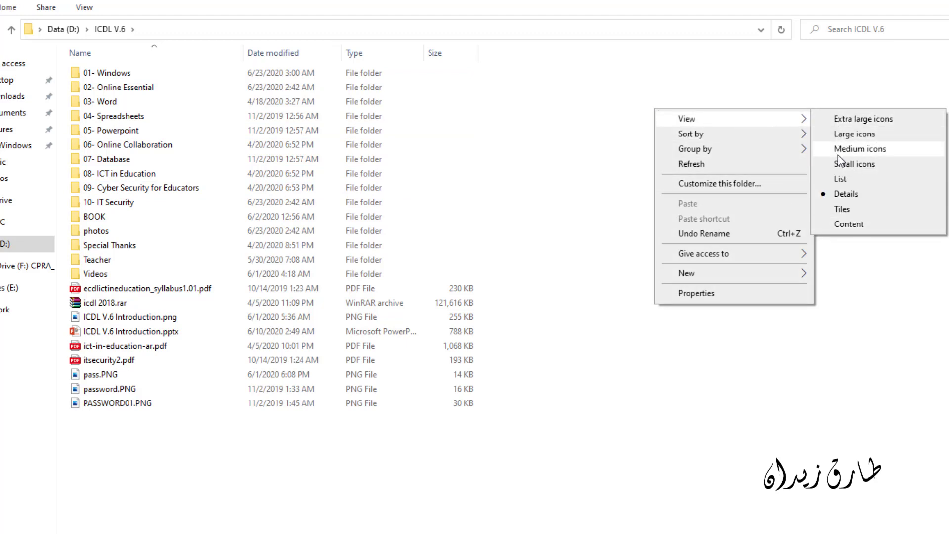
{"action": "left_click", "coordinate": [845, 134]}
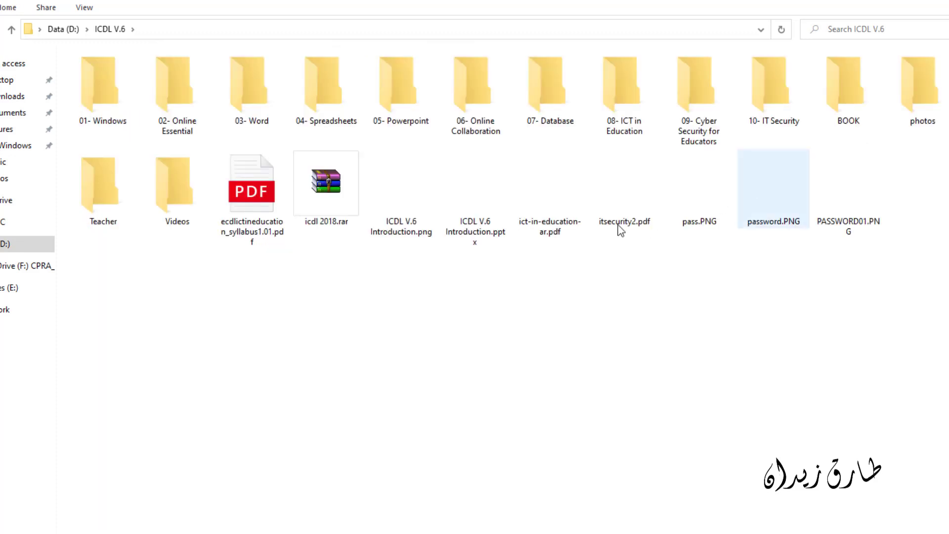
{"action": "right_click", "coordinate": [781, 279]}
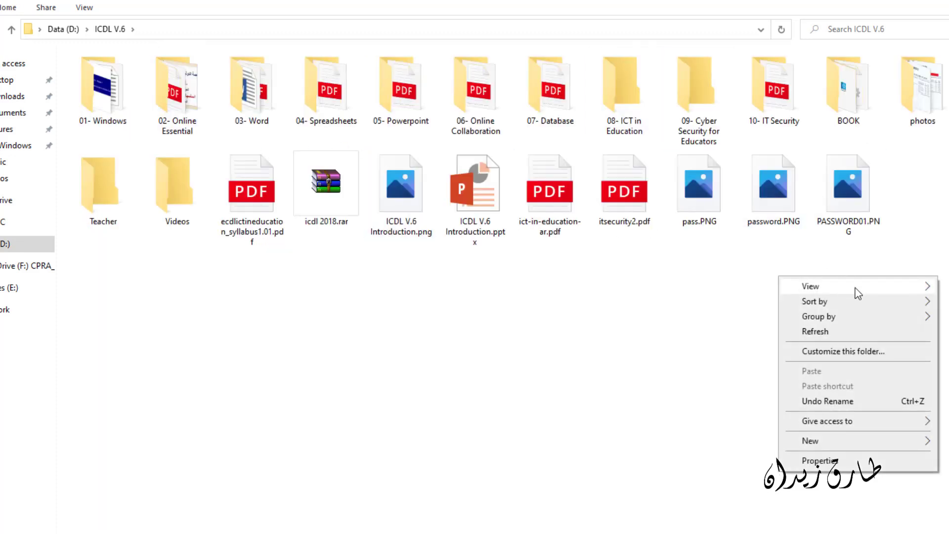
{"action": "mouse_move", "coordinate": [857, 292]}
{"action": "left_click", "coordinate": [718, 283]}
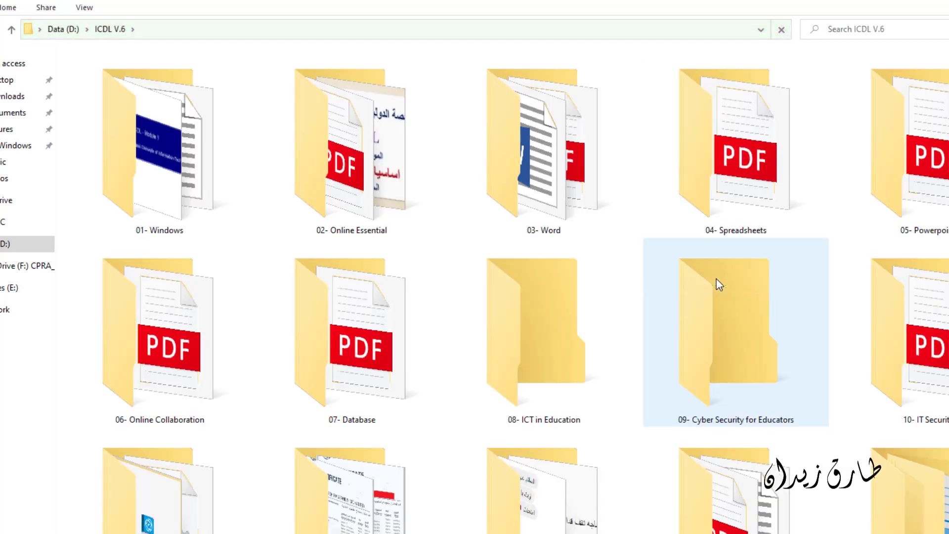
Step: Switch the ICDL V.6 folder to the Details view and check the entries for the 01- Windows folder and ecdlictineducation_syllabus1.01.pdf
{"action": "right_click", "coordinate": [453, 231]}
{"action": "mouse_move", "coordinate": [541, 241]}
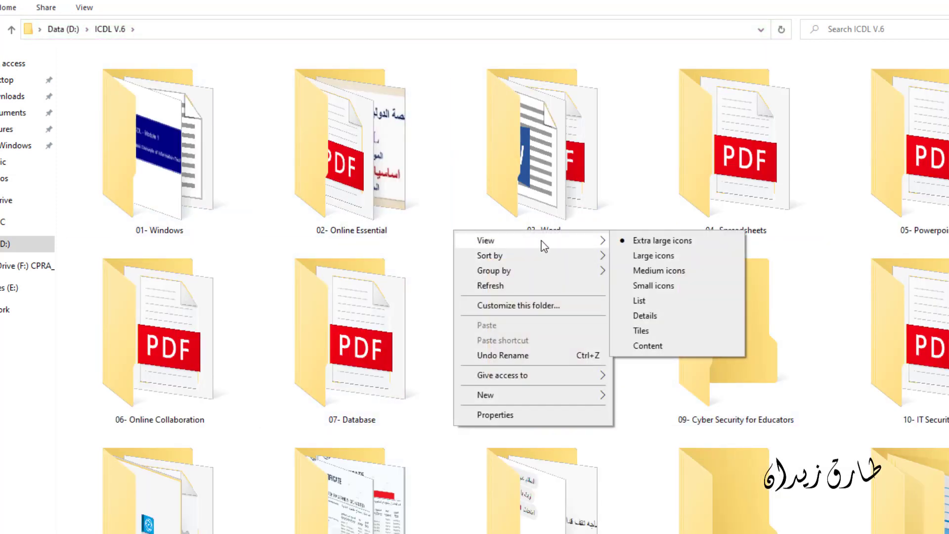
{"action": "left_click", "coordinate": [648, 315]}
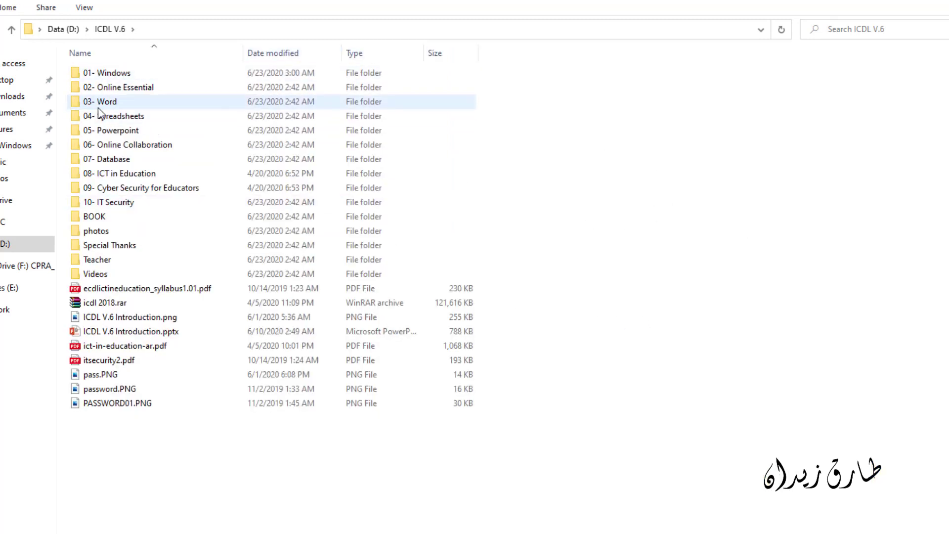
{"action": "left_click", "coordinate": [89, 74]}
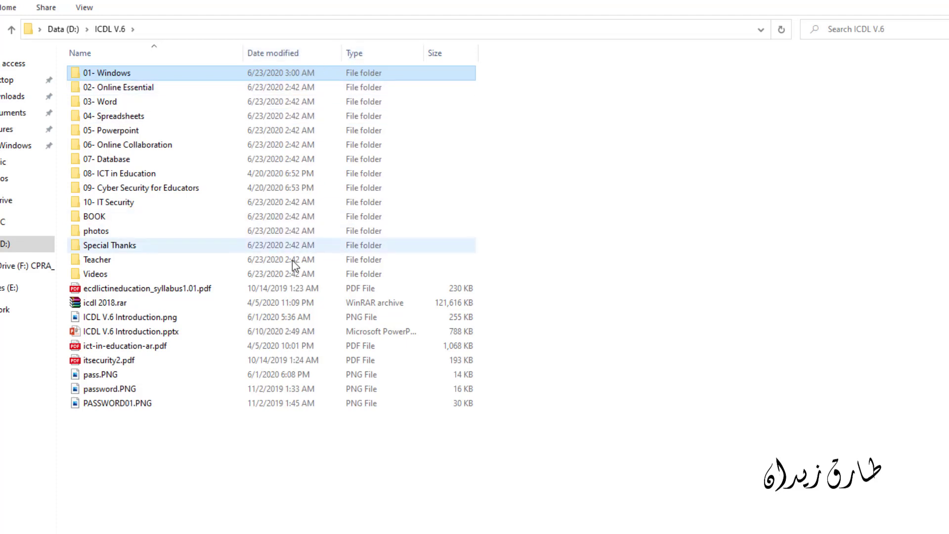
{"action": "left_click", "coordinate": [196, 291]}
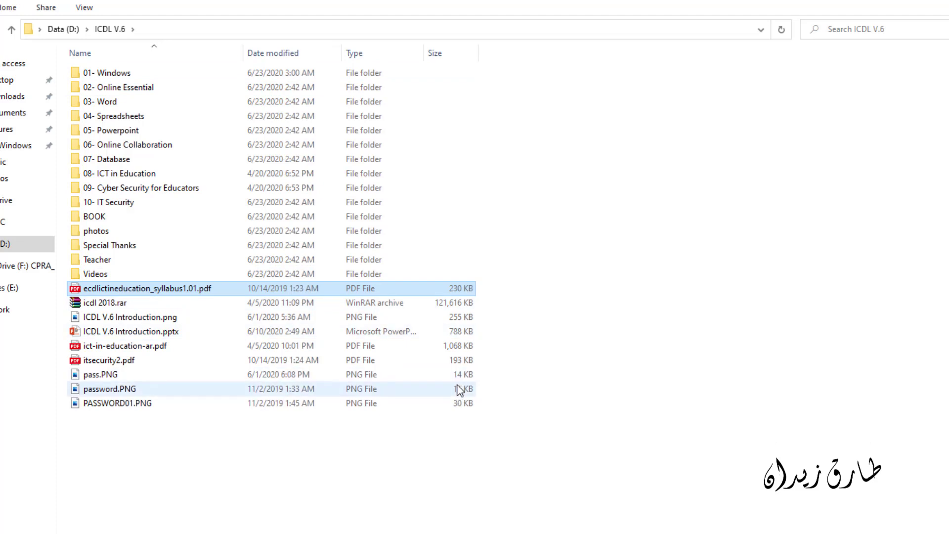
Step: Add the Date created column to the ICDL V.6 folder's details, choosing it from the full list of available details
{"action": "right_click", "coordinate": [497, 50]}
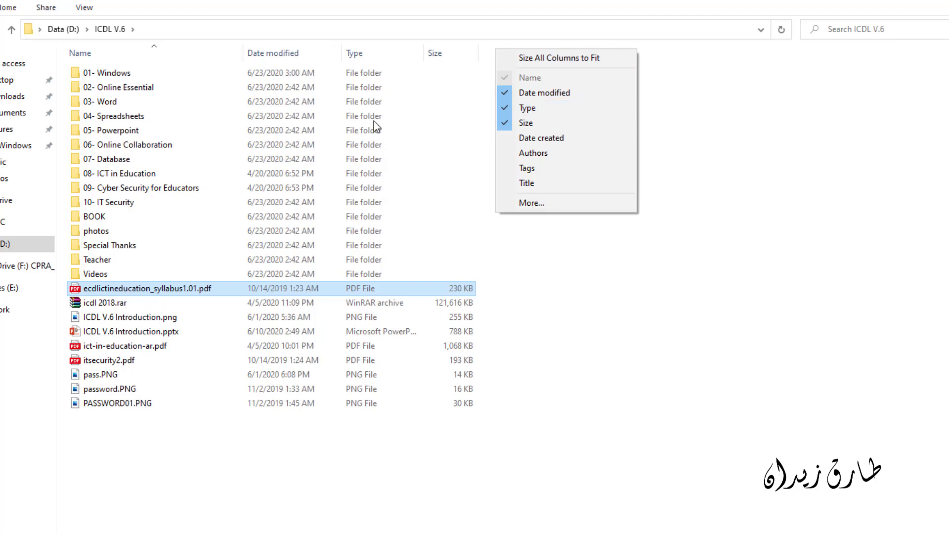
{"action": "left_click", "coordinate": [531, 206]}
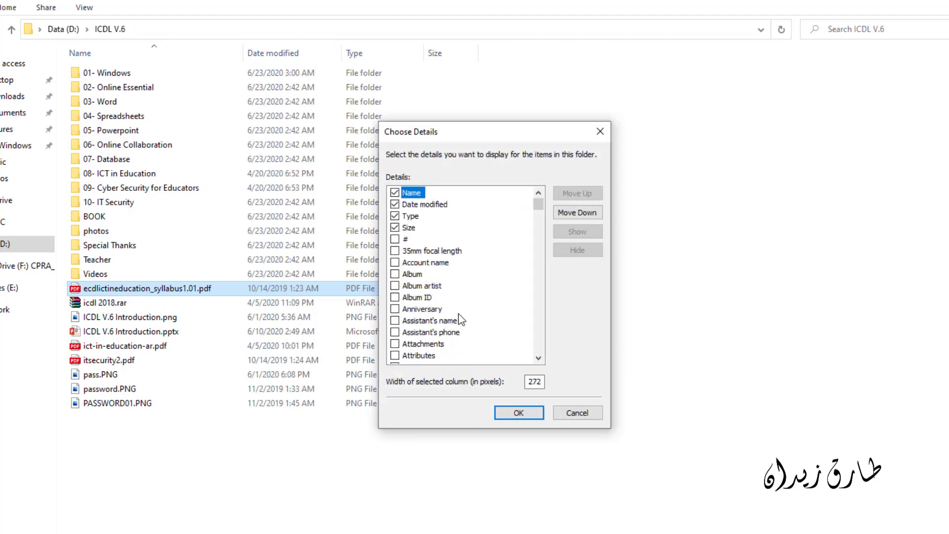
{"action": "scroll", "coordinate": [461, 309], "scroll_direction": "down", "scroll_amount": 15}
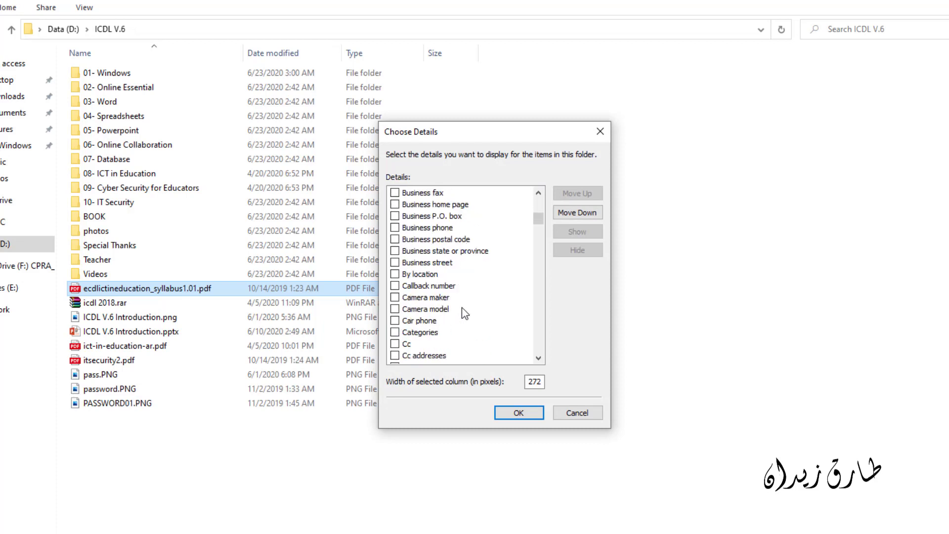
{"action": "scroll", "coordinate": [469, 309], "scroll_direction": "down", "scroll_amount": 10}
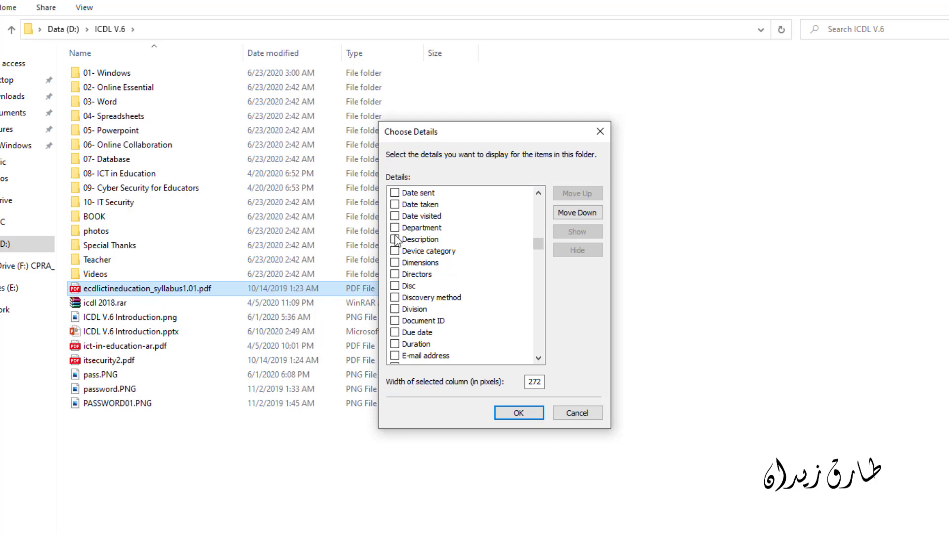
{"action": "scroll", "coordinate": [453, 285], "scroll_direction": "up", "scroll_amount": 3}
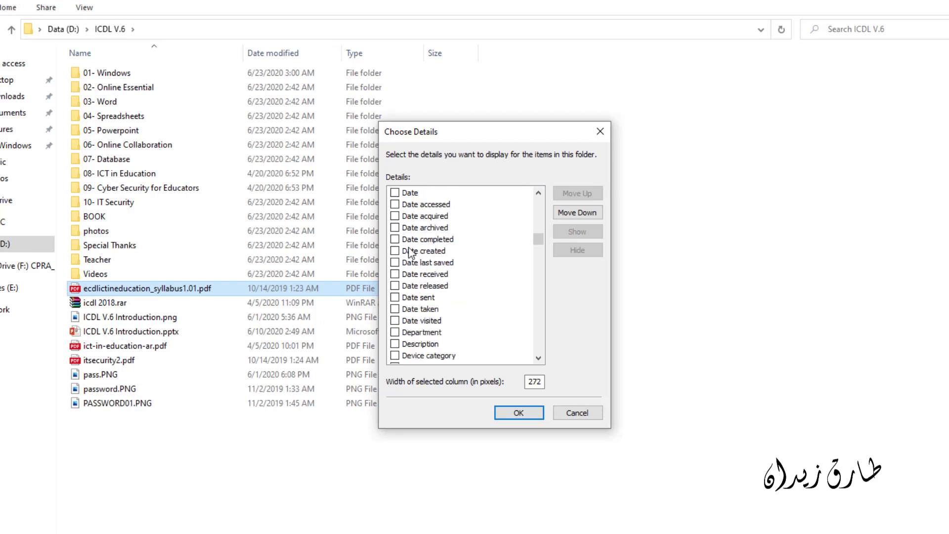
{"action": "left_click", "coordinate": [519, 413]}
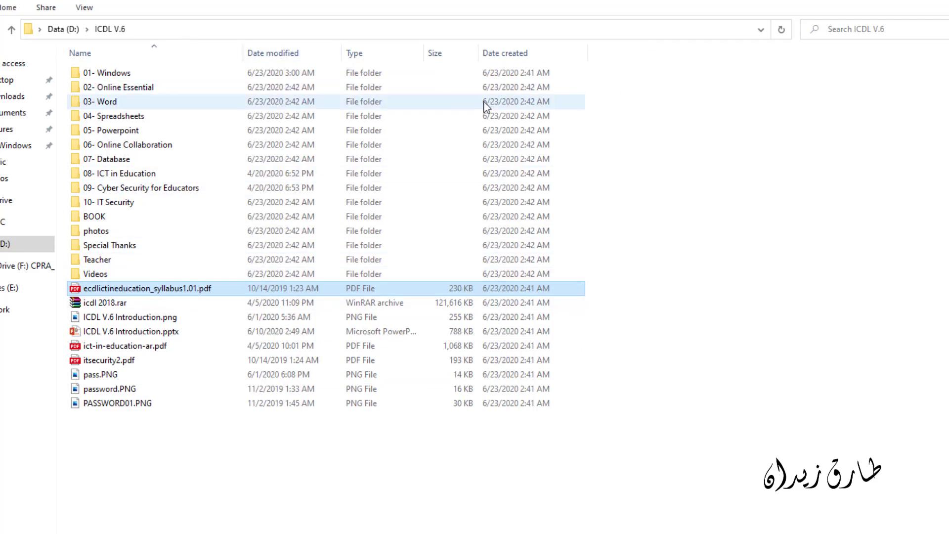
Step: Look through the full list of details available as columns for the ICDL V.6 folder, and close it without changes
{"action": "right_click", "coordinate": [656, 48]}
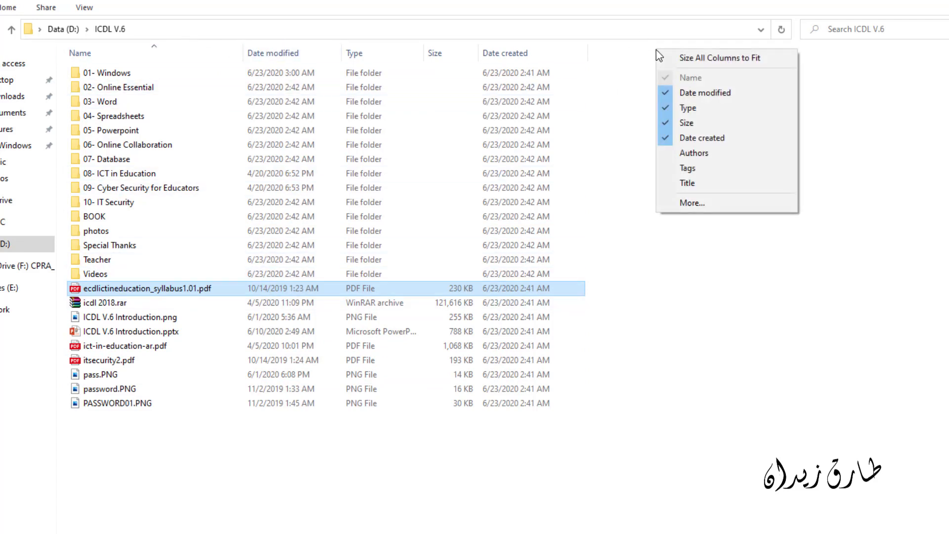
{"action": "left_click", "coordinate": [696, 203]}
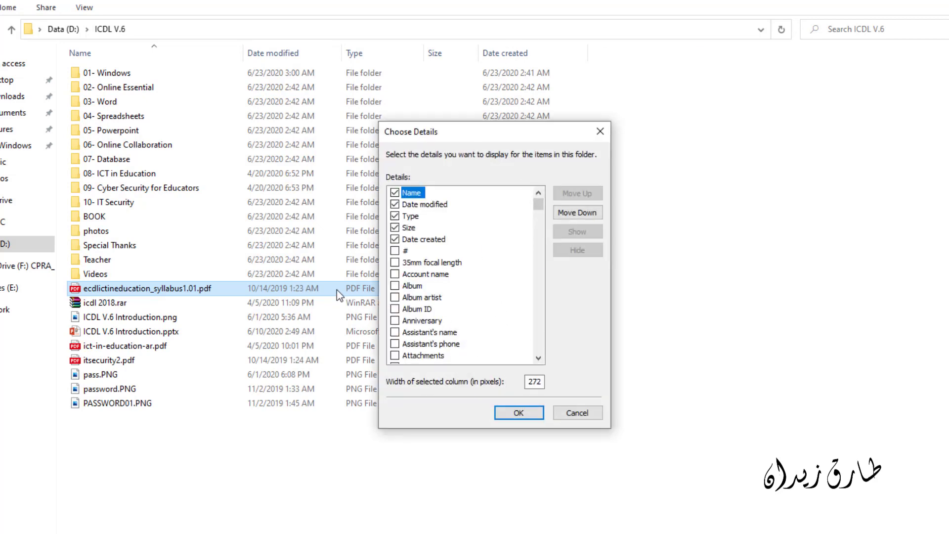
{"action": "scroll", "coordinate": [452, 309], "scroll_direction": "down", "scroll_amount": 4}
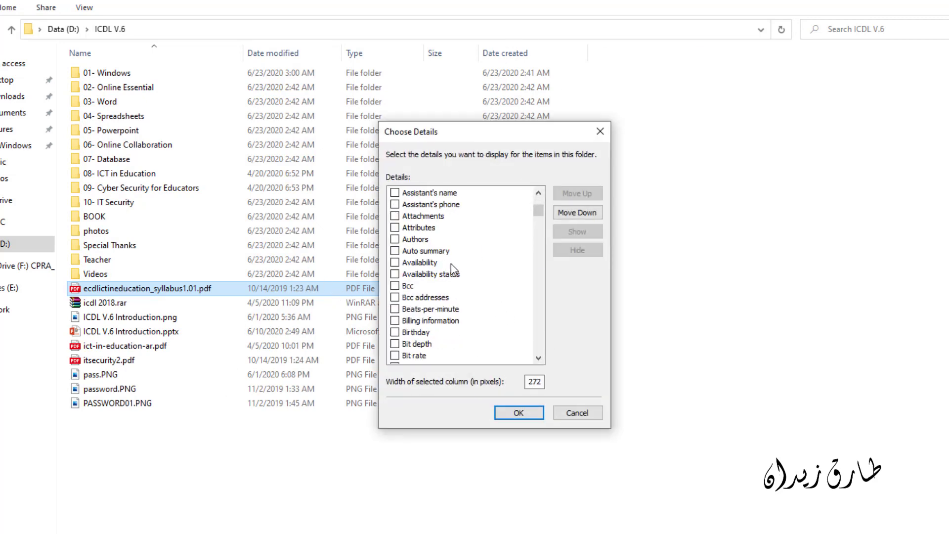
{"action": "scroll", "coordinate": [475, 264], "scroll_direction": "down", "scroll_amount": 3}
{"action": "scroll", "coordinate": [476, 263], "scroll_direction": "down", "scroll_amount": 20}
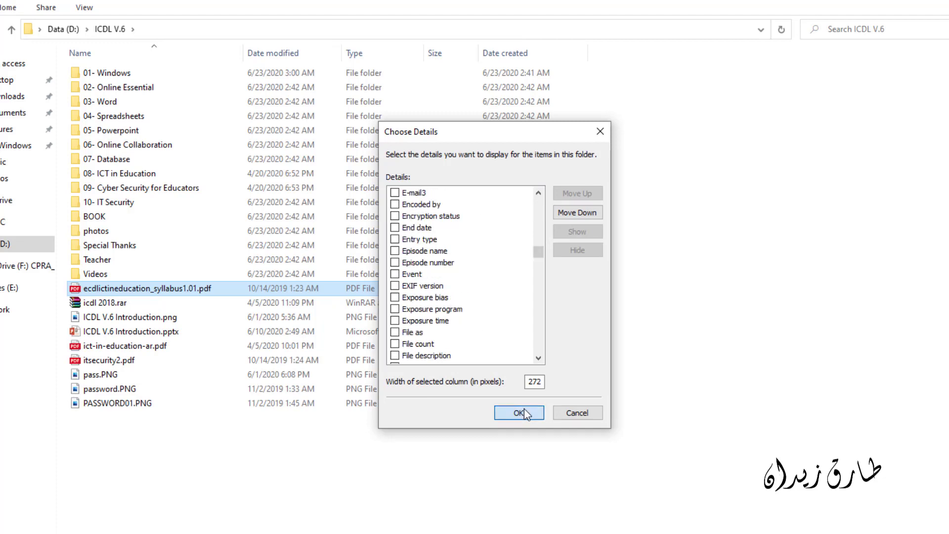
{"action": "left_click", "coordinate": [524, 410]}
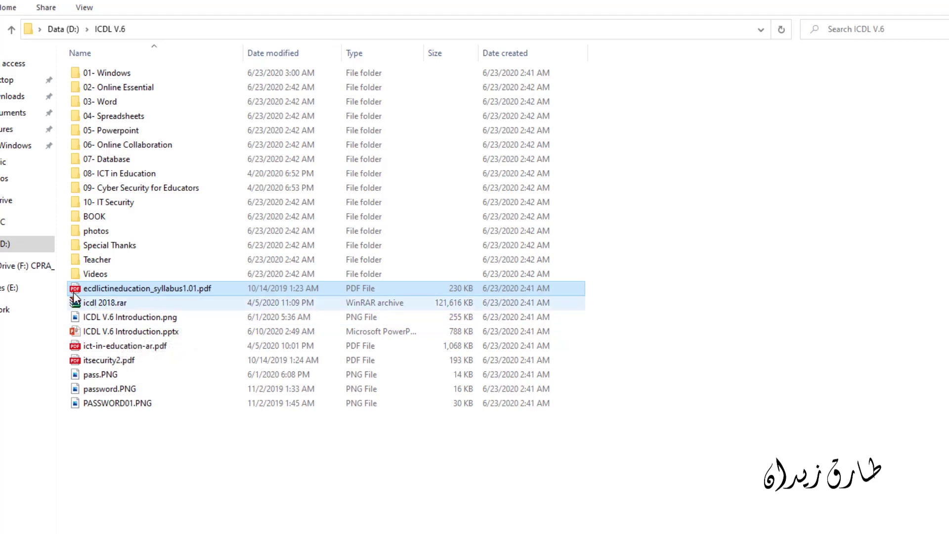
Step: Select the RAR archive, the ICDL V.6 Introduction PNG and PPTX files, ict-in-education-ar.pdf and itsecurity2.pdf individually to compare file icons and types
{"action": "left_click", "coordinate": [92, 304]}
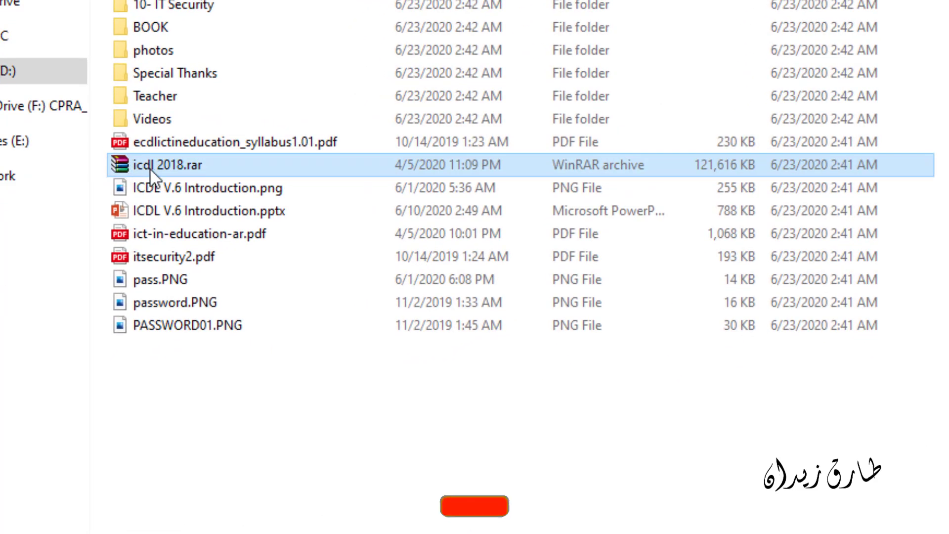
{"action": "left_click", "coordinate": [138, 193]}
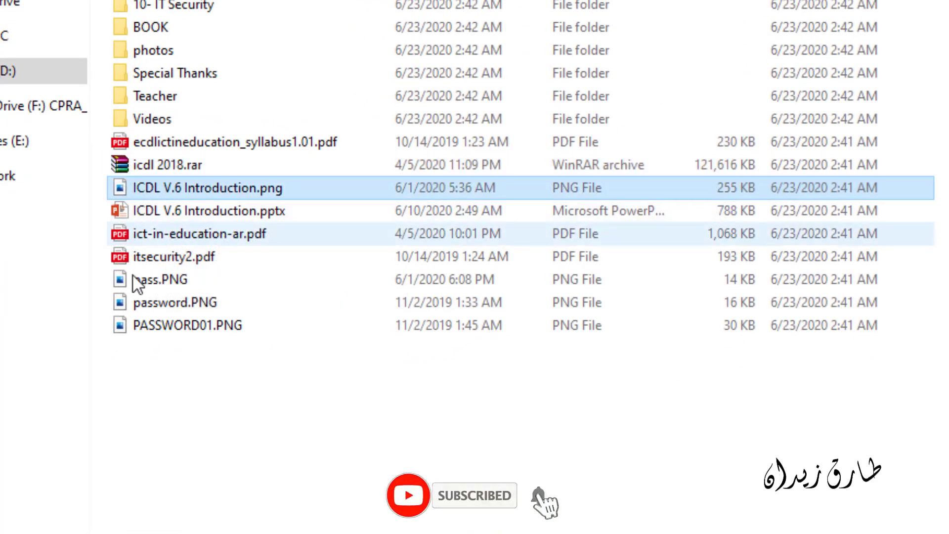
{"action": "left_click", "coordinate": [138, 212]}
{"action": "left_click", "coordinate": [138, 187]}
{"action": "left_click", "coordinate": [134, 157]}
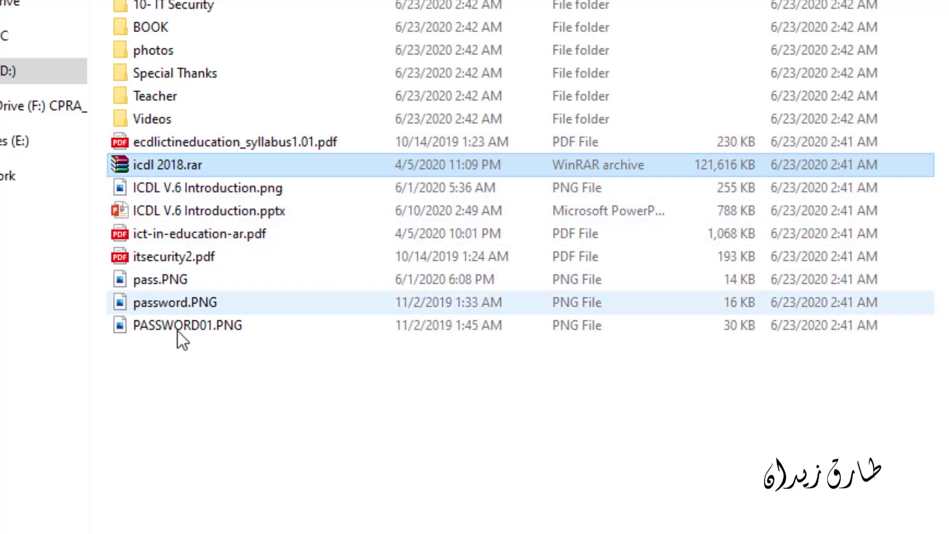
{"action": "left_click", "coordinate": [202, 233]}
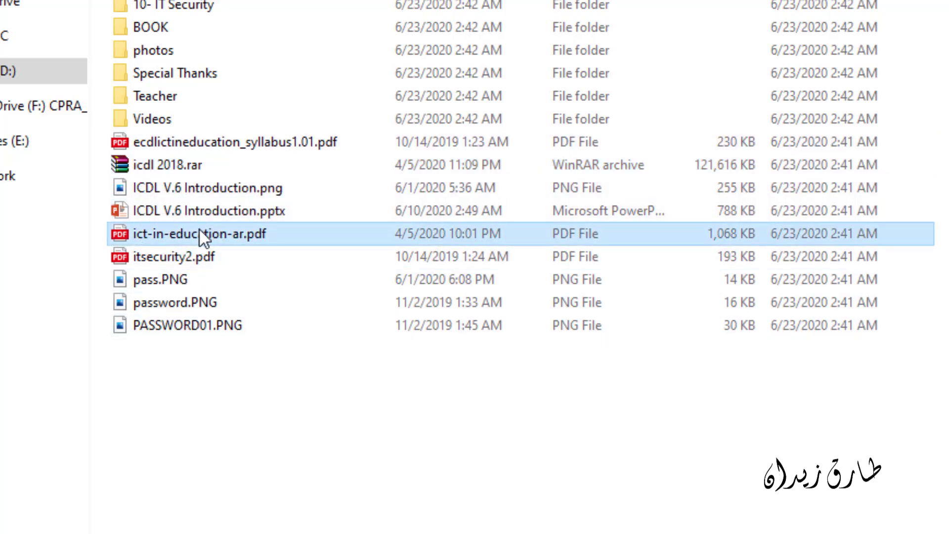
{"action": "left_click", "coordinate": [186, 255]}
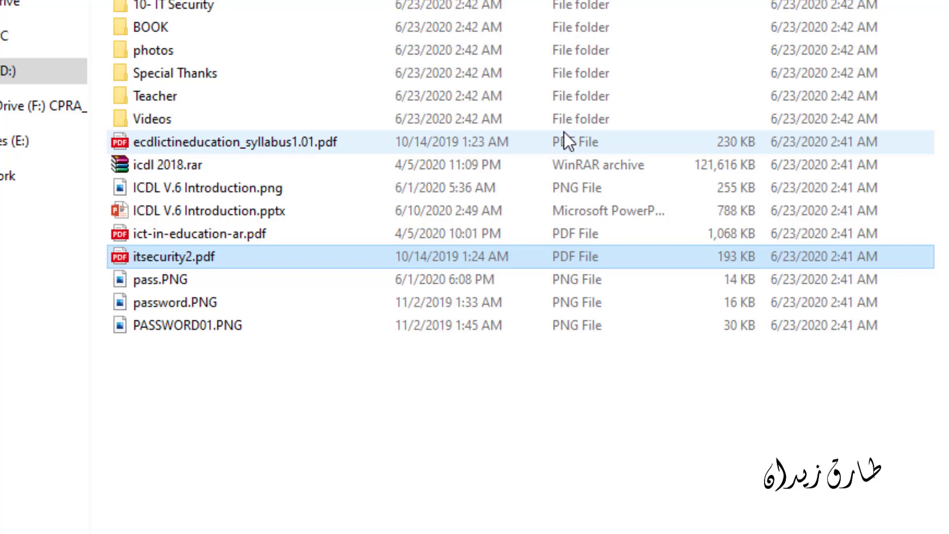
Step: Open ecdlictineducation_syllabus1.01.pdf, look through its first pages, and return to the ICDL V.6 folder
{"action": "double_click", "coordinate": [359, 140]}
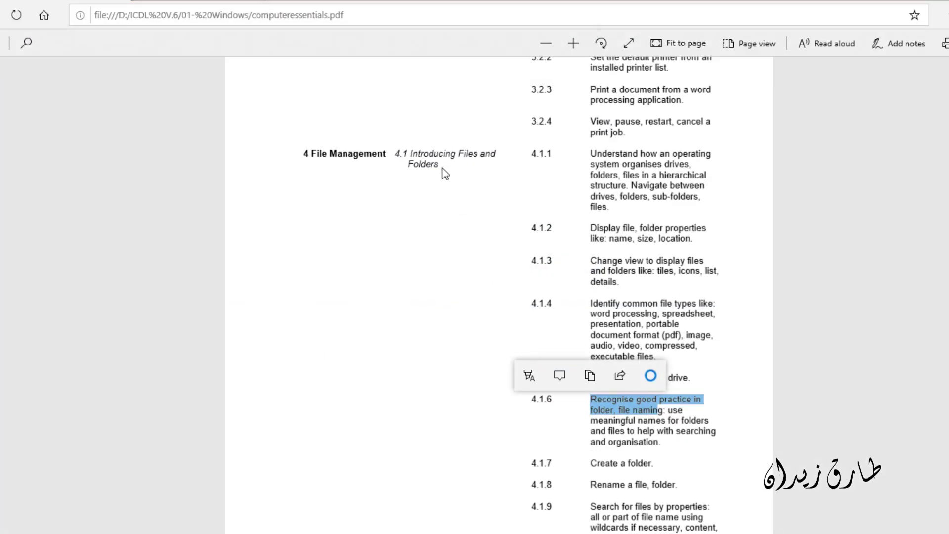
{"action": "scroll", "coordinate": [510, 244], "scroll_direction": "down", "scroll_amount": 5}
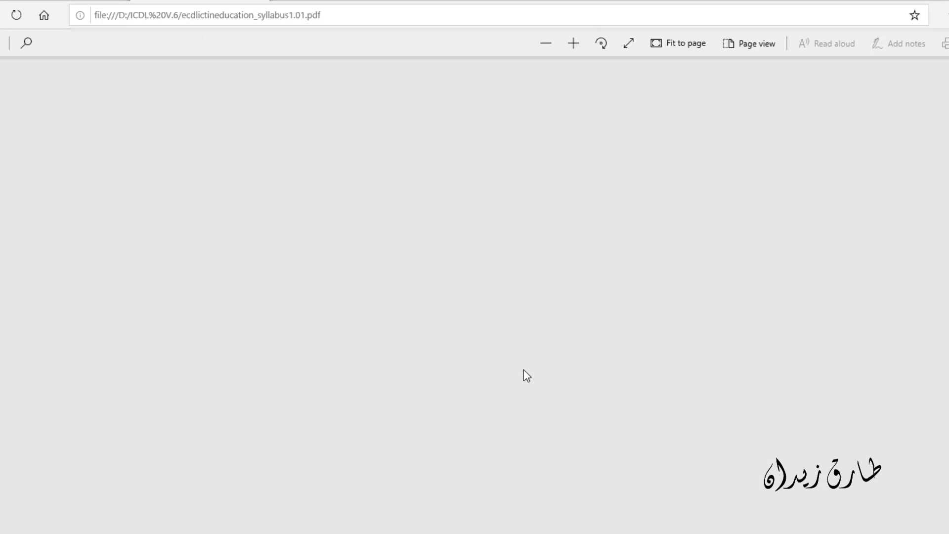
{"action": "scroll", "coordinate": [596, 374], "scroll_direction": "down", "scroll_amount": 10}
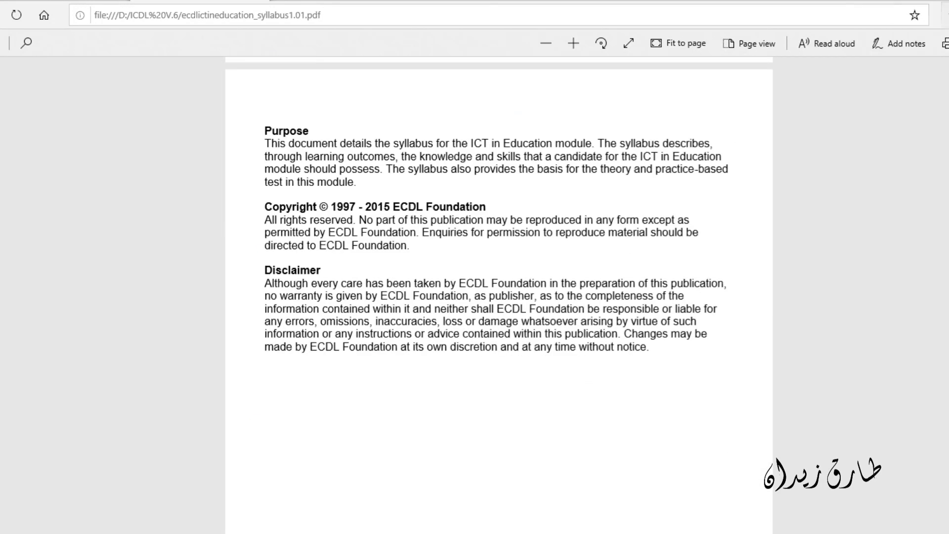
{"action": "left_click", "coordinate": [947, 1]}
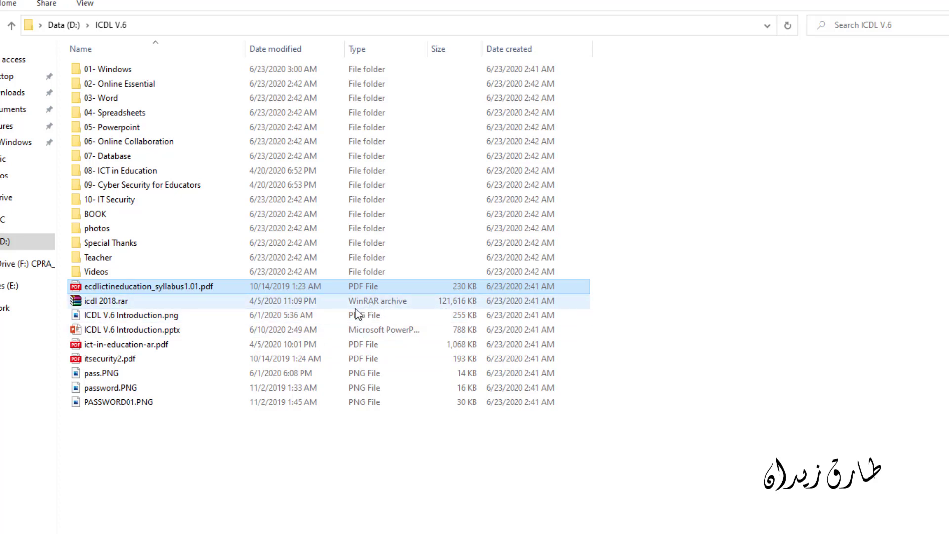
Step: Check the file types of ICDL V.6 Introduction.png and ICDL V.6 Introduction.pptx
{"action": "left_click", "coordinate": [151, 316]}
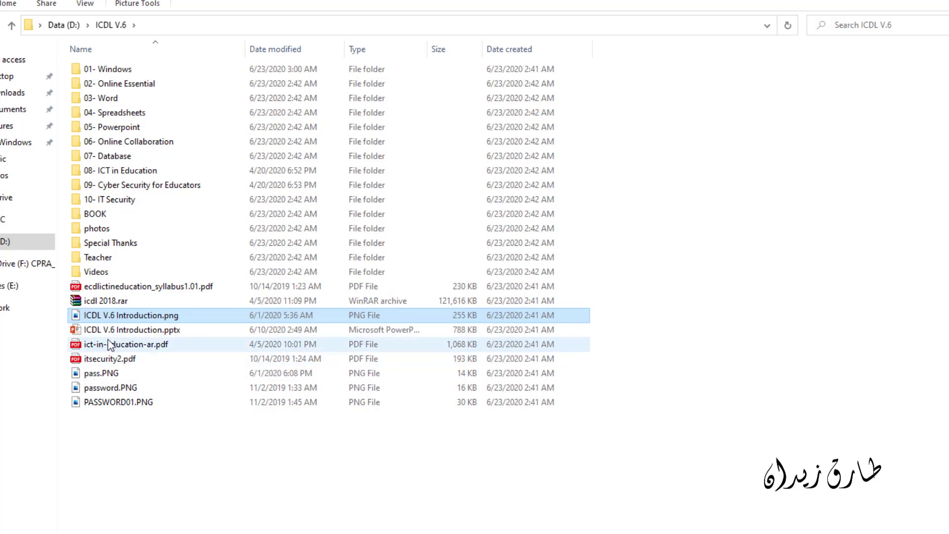
{"action": "left_click", "coordinate": [396, 336]}
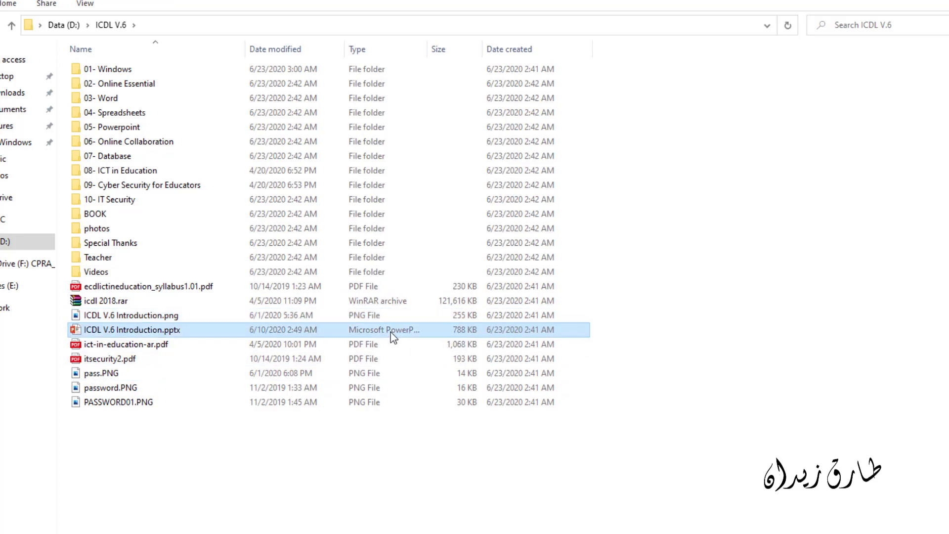
Step: Fit the Type column's width to its contents in the ICDL V.6 folder, and clear the file selection
{"action": "double_click", "coordinate": [428, 53]}
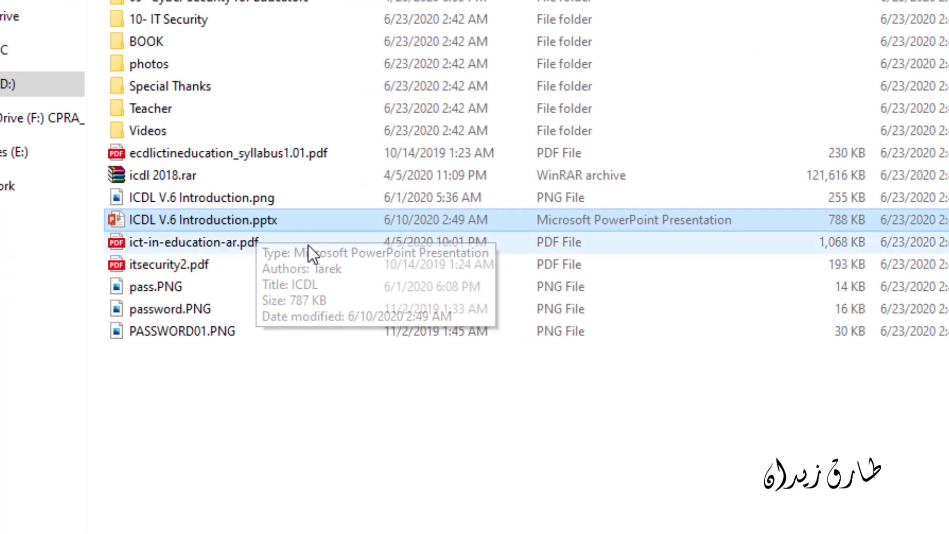
{"action": "left_click", "coordinate": [479, 435]}
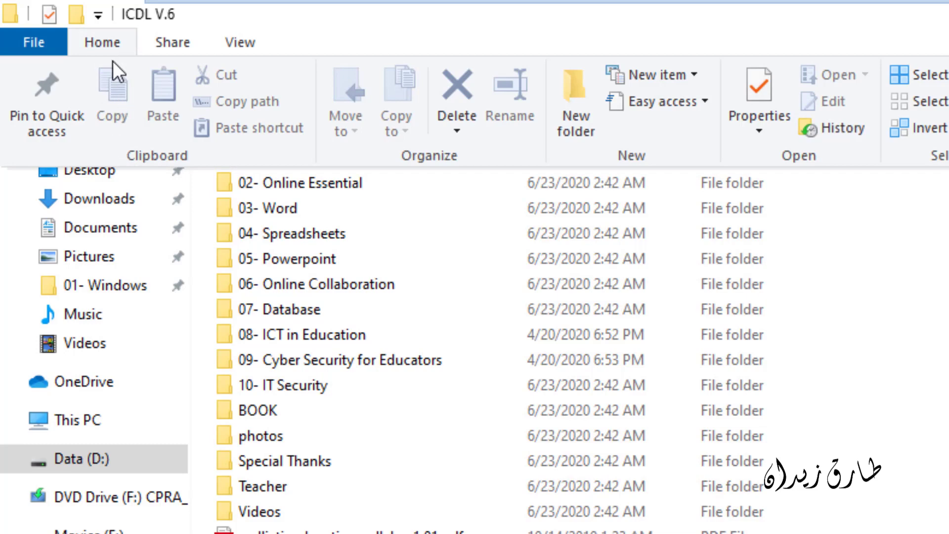
Step: Look through the sharing and view commands for the ICDL V.6 folder, and keep the ribbon permanently expanded
{"action": "left_click", "coordinate": [168, 47]}
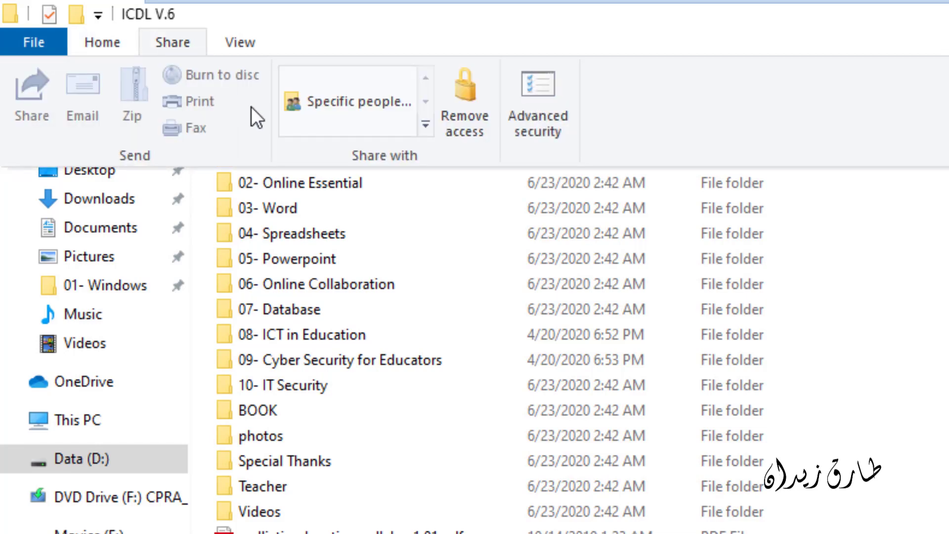
{"action": "left_click", "coordinate": [259, 45]}
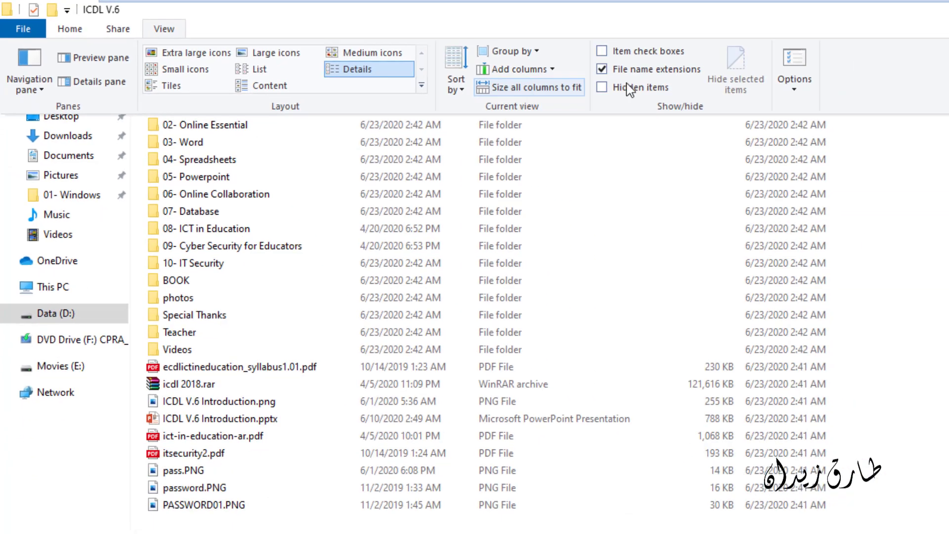
{"action": "left_click", "coordinate": [657, 194]}
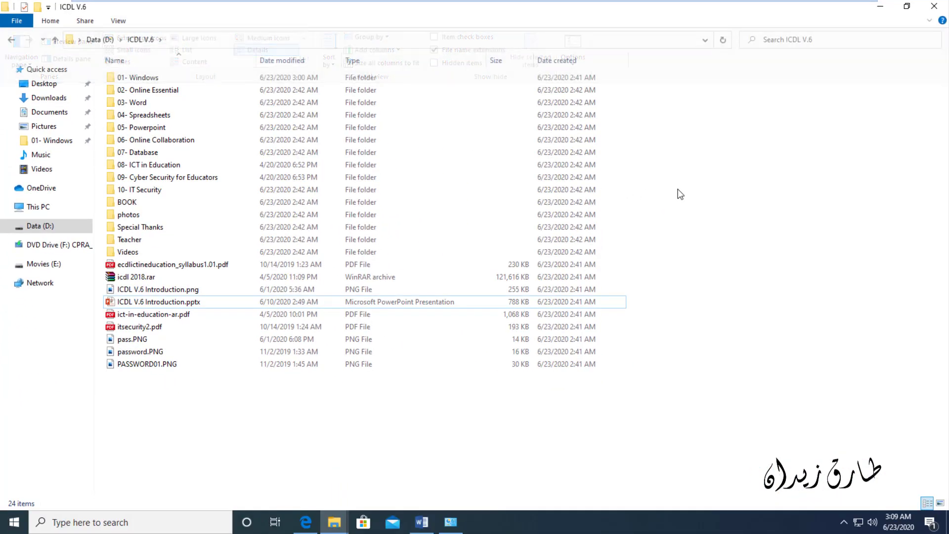
{"action": "left_click", "coordinate": [113, 20]}
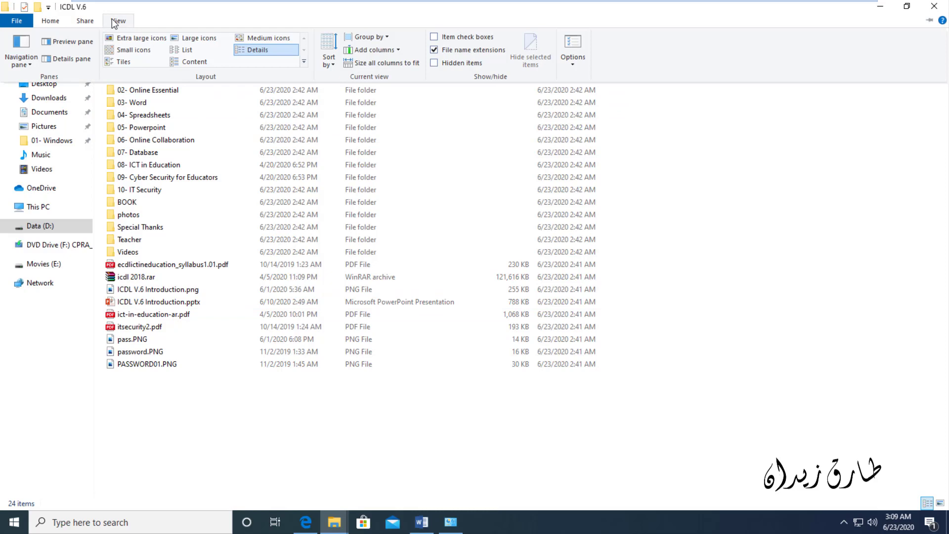
{"action": "left_click", "coordinate": [134, 38]}
{"action": "left_click", "coordinate": [845, 125]}
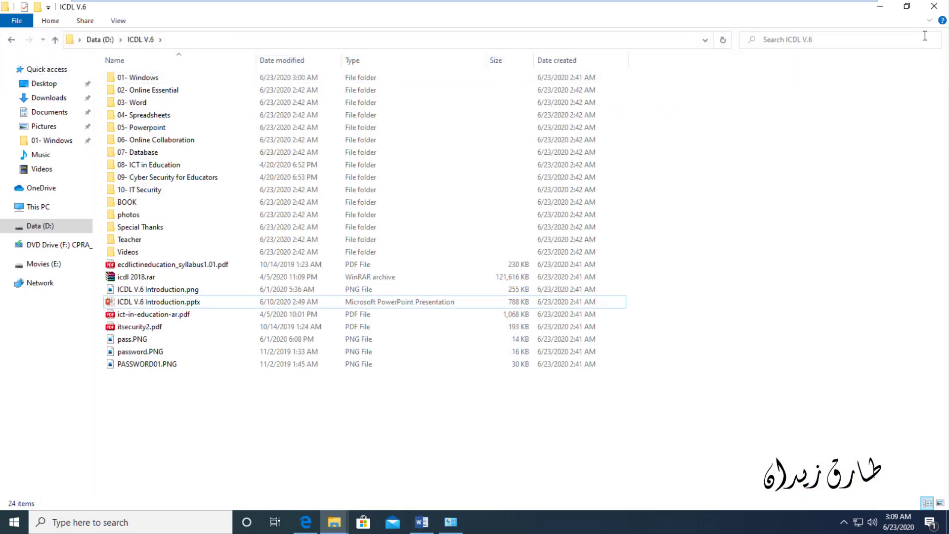
{"action": "left_click", "coordinate": [929, 20]}
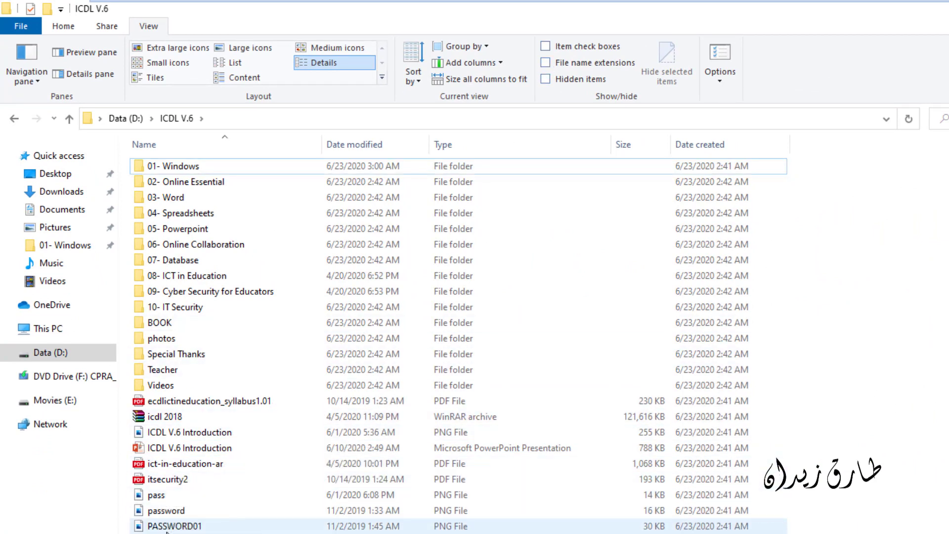
Step: Select the password and PASSWORD01 images one after the other to compare file names without extensions
{"action": "left_click", "coordinate": [164, 510]}
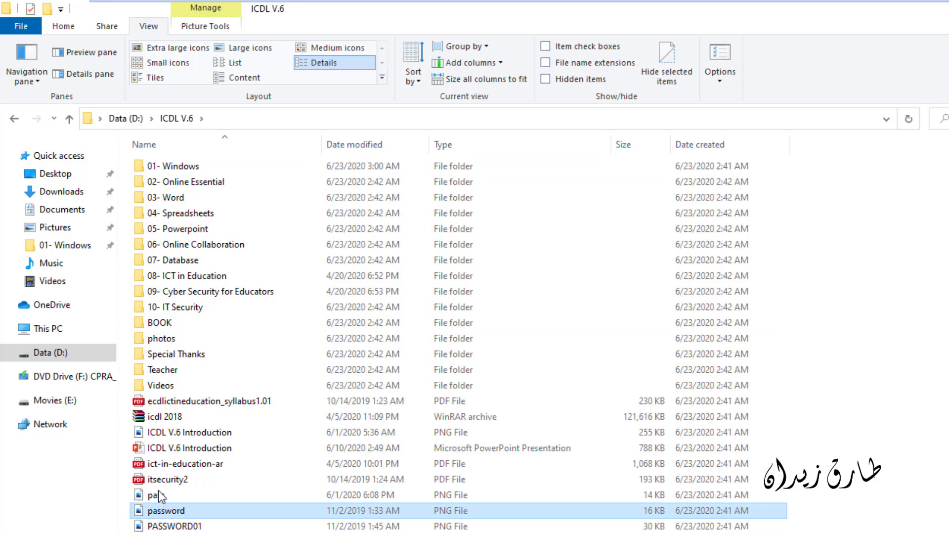
{"action": "key", "text": "Down"}
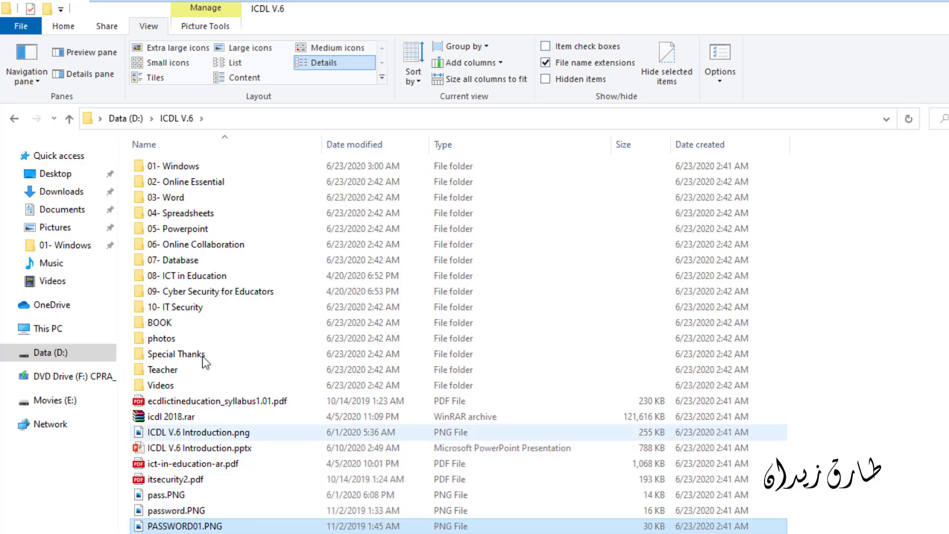
Step: Open the 01- Windows folder, look over its files with their extensions, and return to the ICDL V.6 folder
{"action": "left_click", "coordinate": [174, 168]}
{"action": "double_click", "coordinate": [173, 167]}
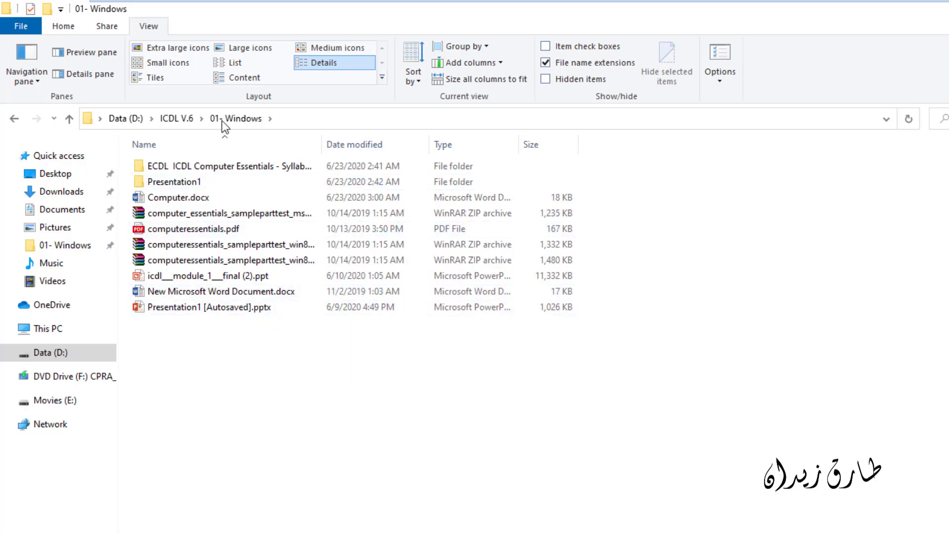
{"action": "left_click", "coordinate": [178, 120]}
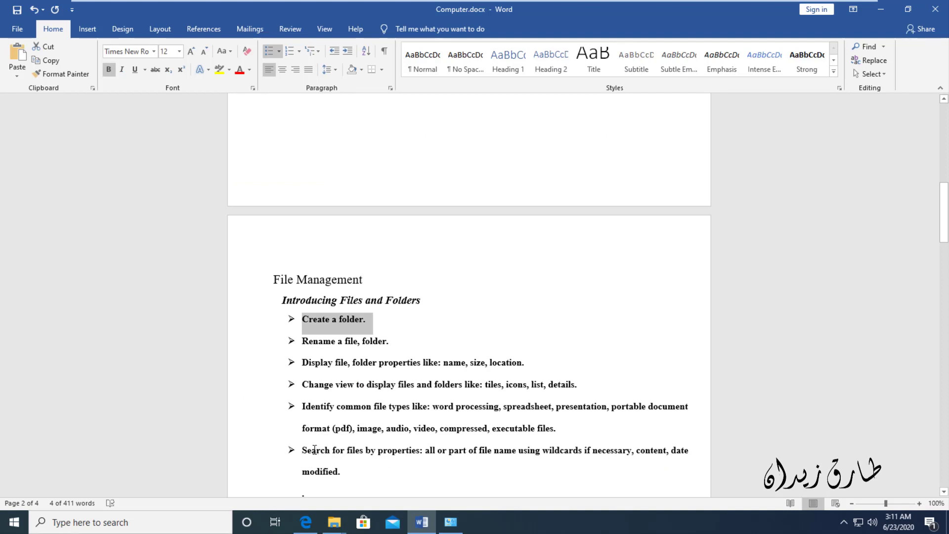
Step: Return from the Word document to the ICDL V.6 folder and search it for "computer"
{"action": "left_click", "coordinate": [420, 523]}
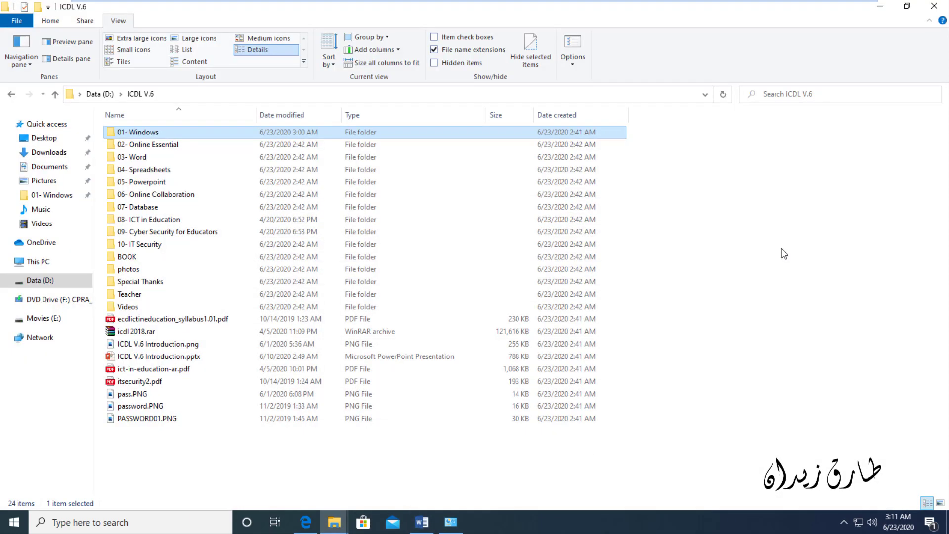
{"action": "left_click", "coordinate": [778, 96]}
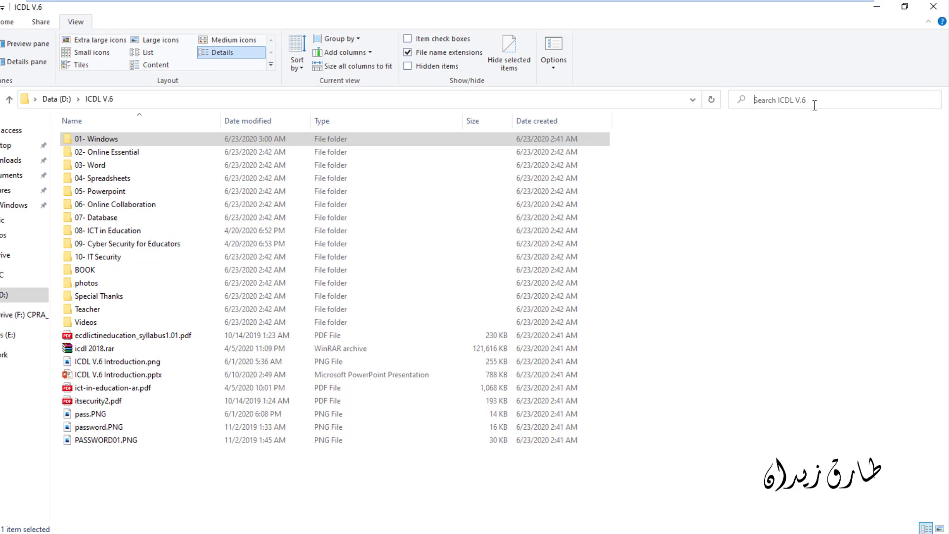
{"action": "type", "text": "comput"}
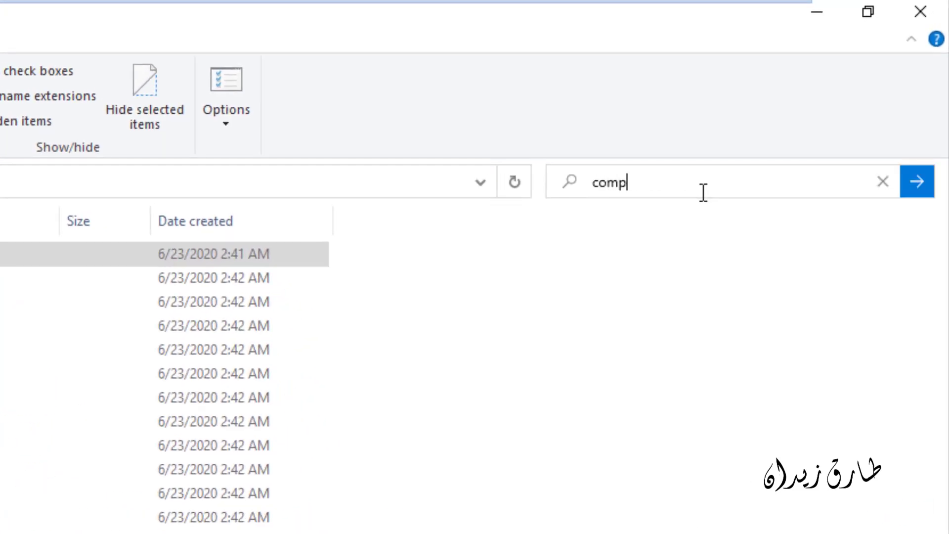
{"action": "type", "text": "er"}
{"action": "key", "text": "Return"}
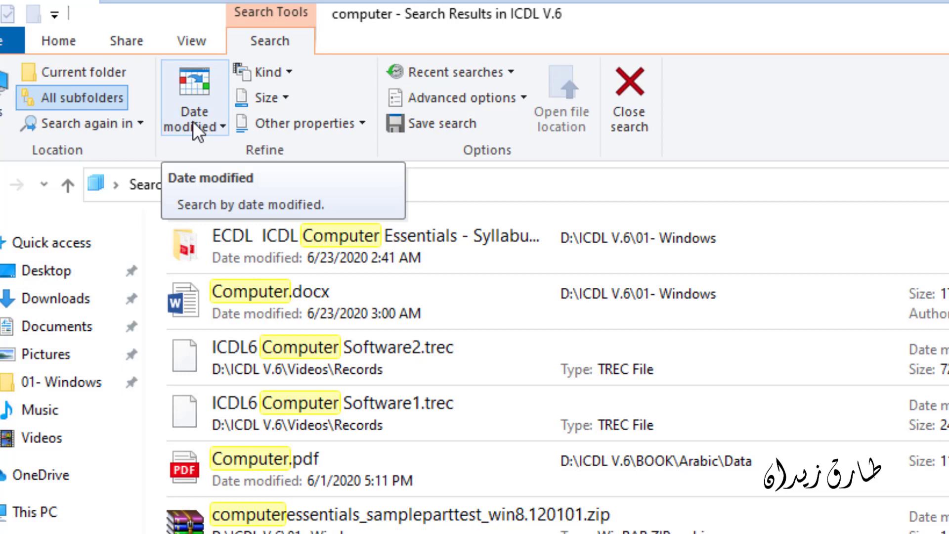
Step: Narrow the search to items modified today with size Small (16 KB - 1 MB), and select Computer.docx
{"action": "left_click", "coordinate": [192, 127]}
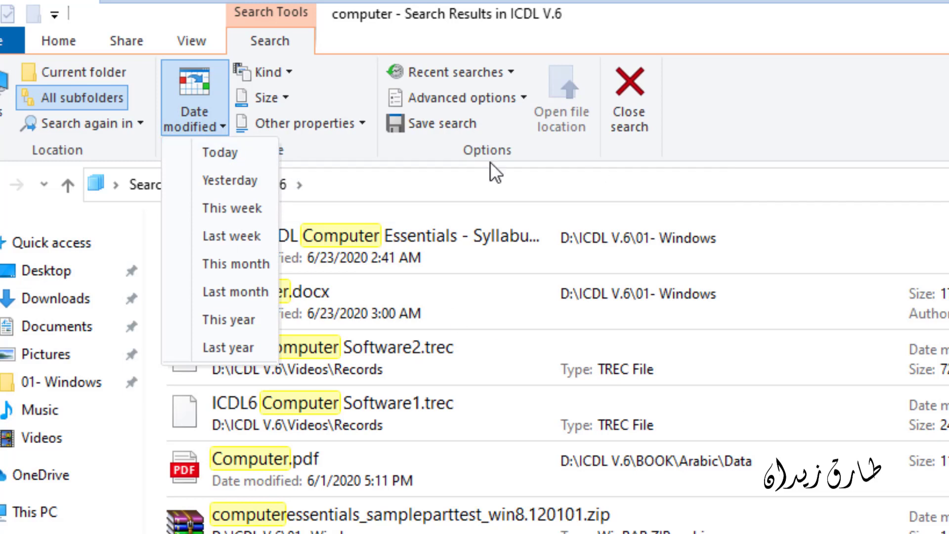
{"action": "left_click", "coordinate": [213, 153]}
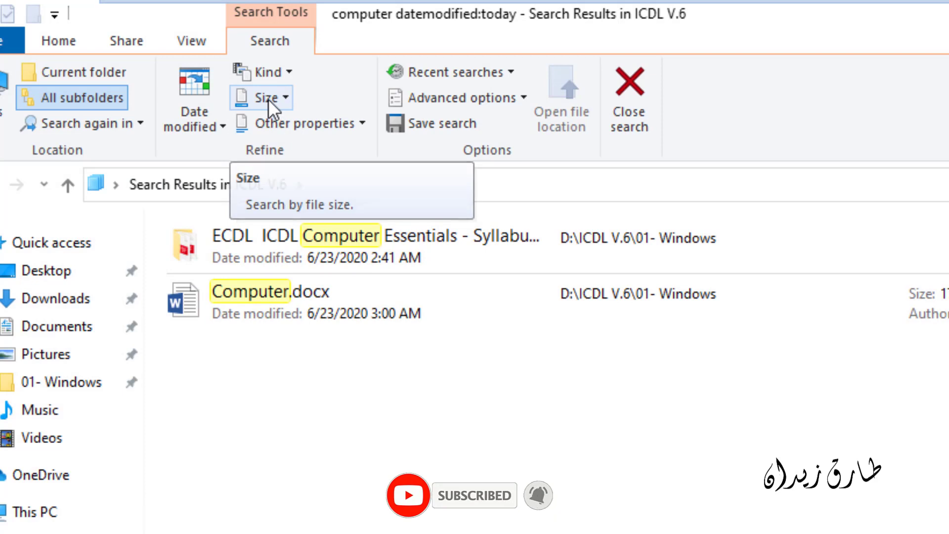
{"action": "left_click", "coordinate": [267, 98]}
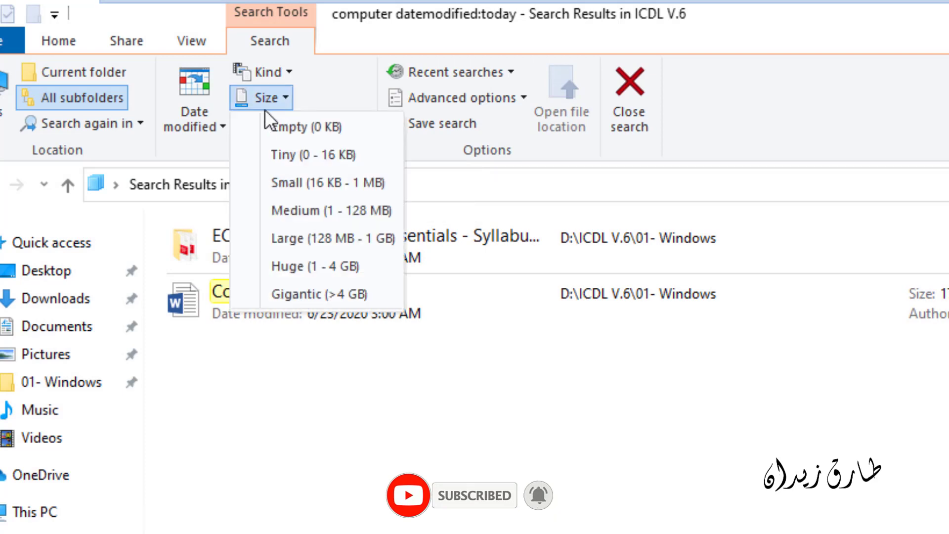
{"action": "left_click", "coordinate": [276, 182]}
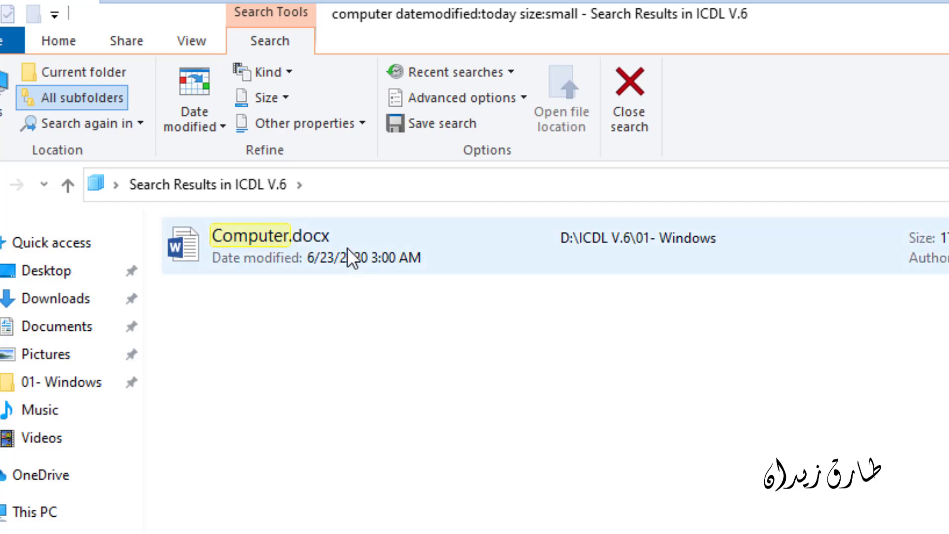
{"action": "left_click", "coordinate": [257, 237]}
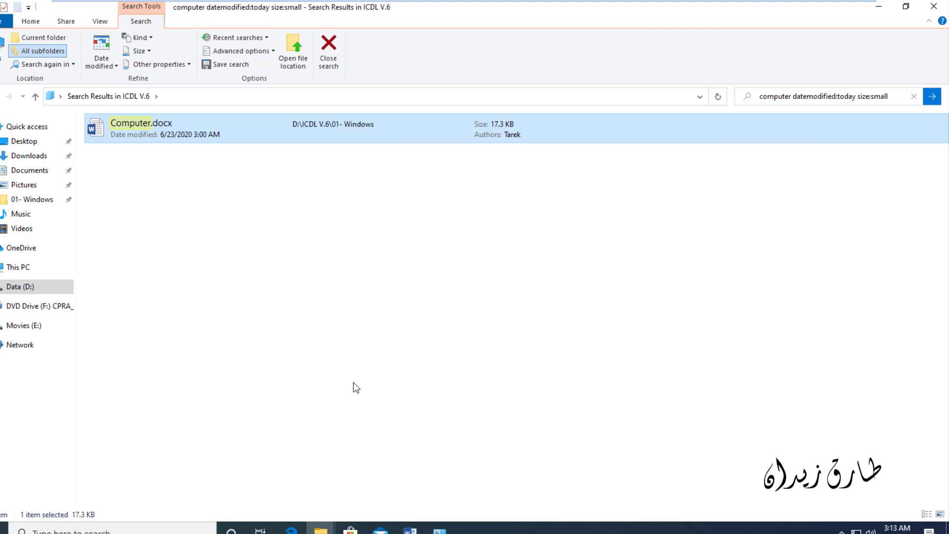
Step: Check the Organizing Files and Folders topics in the Computer.docx Word document, and return to the search results
{"action": "left_click", "coordinate": [416, 529]}
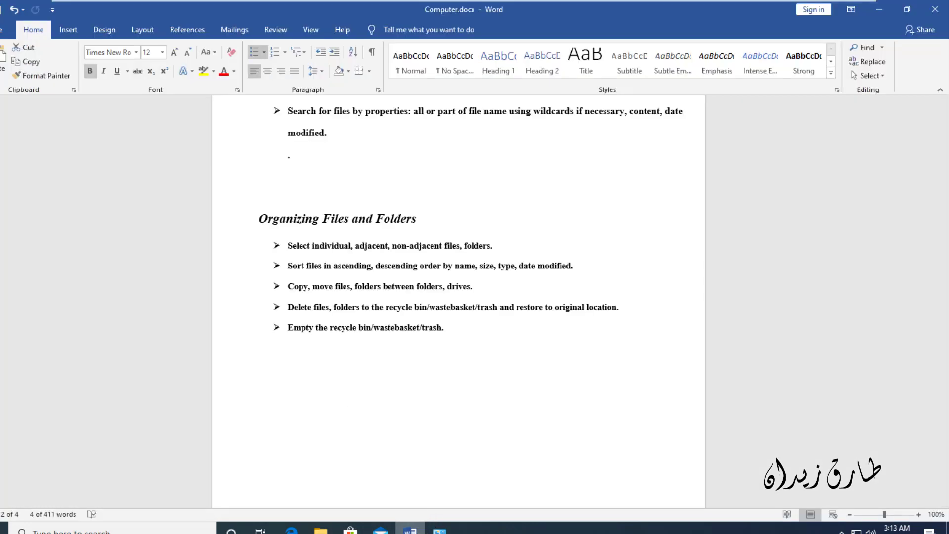
{"action": "mouse_move", "coordinate": [411, 530]}
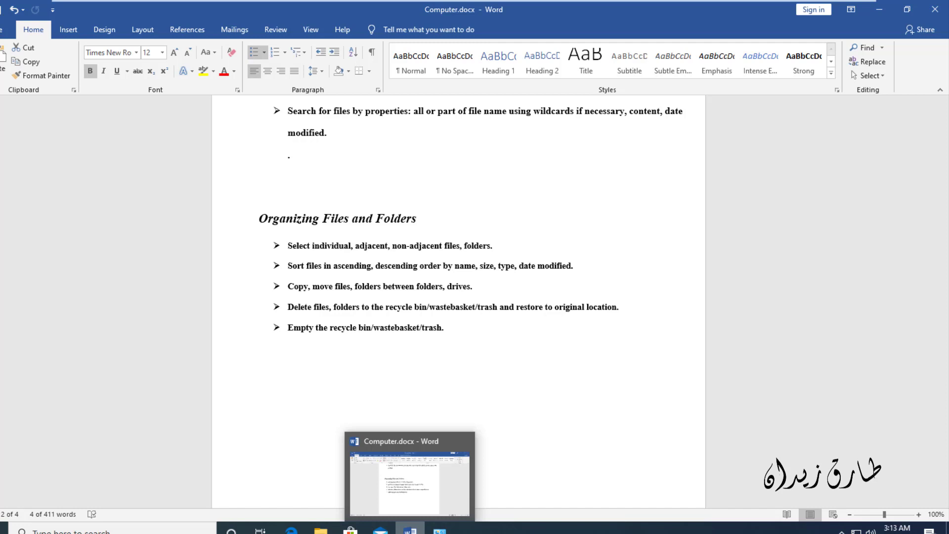
{"action": "left_click", "coordinate": [411, 529]}
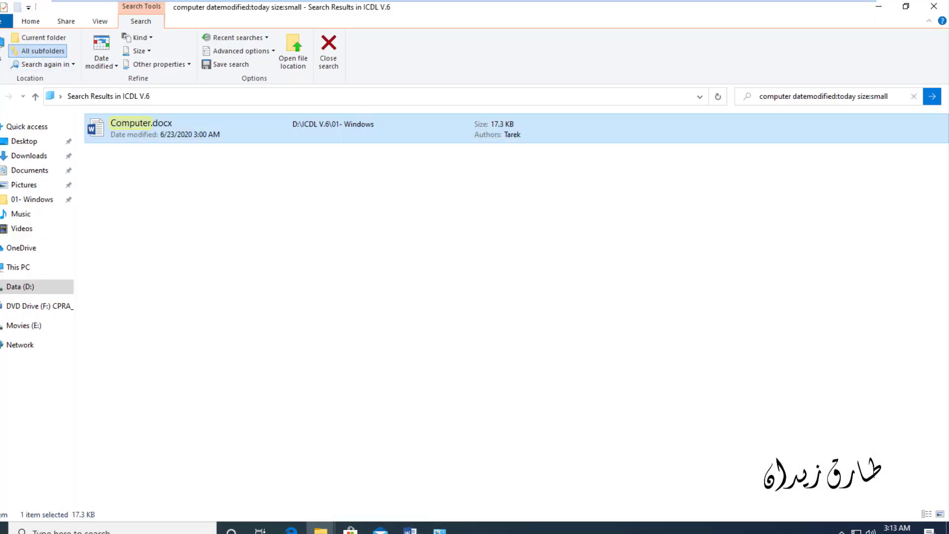
Step: Leave the search results and go back to the ICDL V.6 folder
{"action": "left_click", "coordinate": [0, 96]}
{"action": "left_click", "coordinate": [0, 96]}
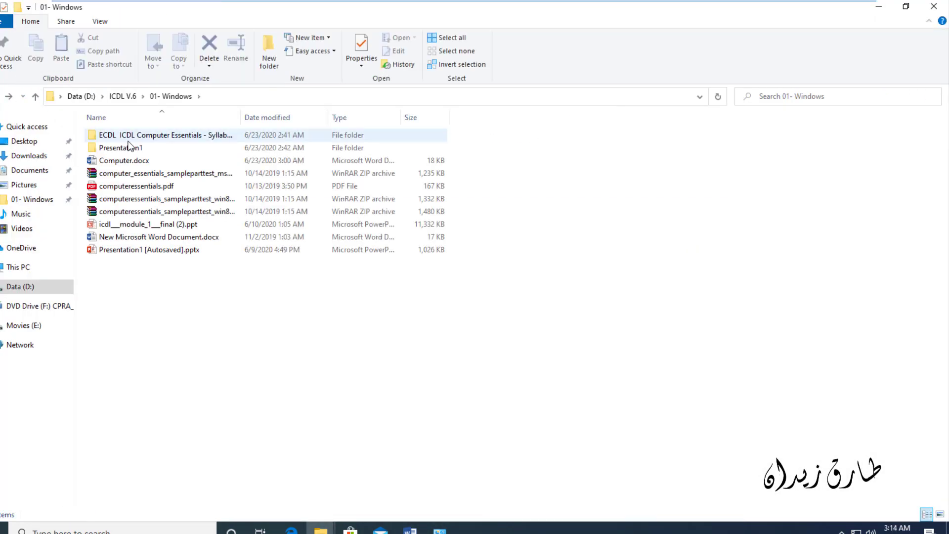
{"action": "left_click", "coordinate": [123, 96]}
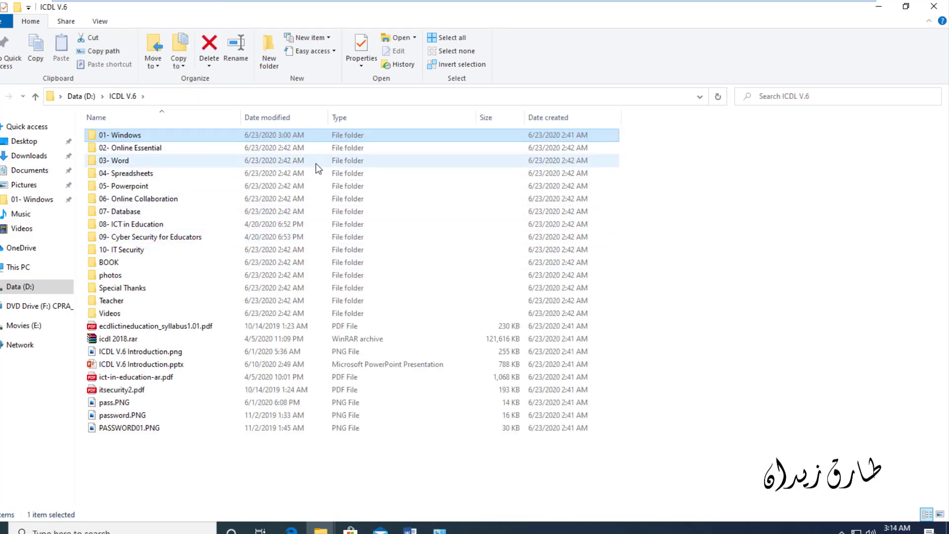
Step: Select the folders 02- Online Essential, 03- Word and 04- Spreadsheets individually, one after the other
{"action": "left_click", "coordinate": [124, 148]}
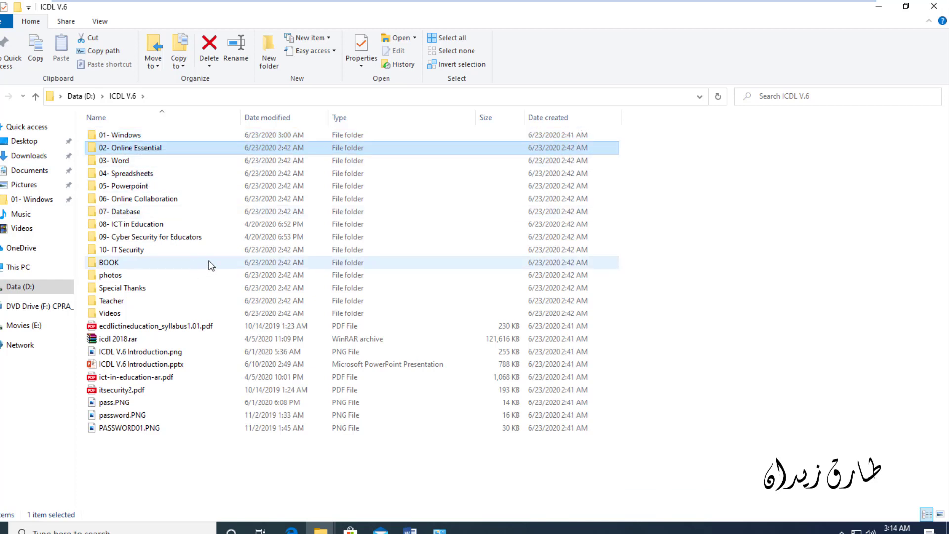
{"action": "left_click", "coordinate": [121, 161]}
{"action": "left_click", "coordinate": [126, 173]}
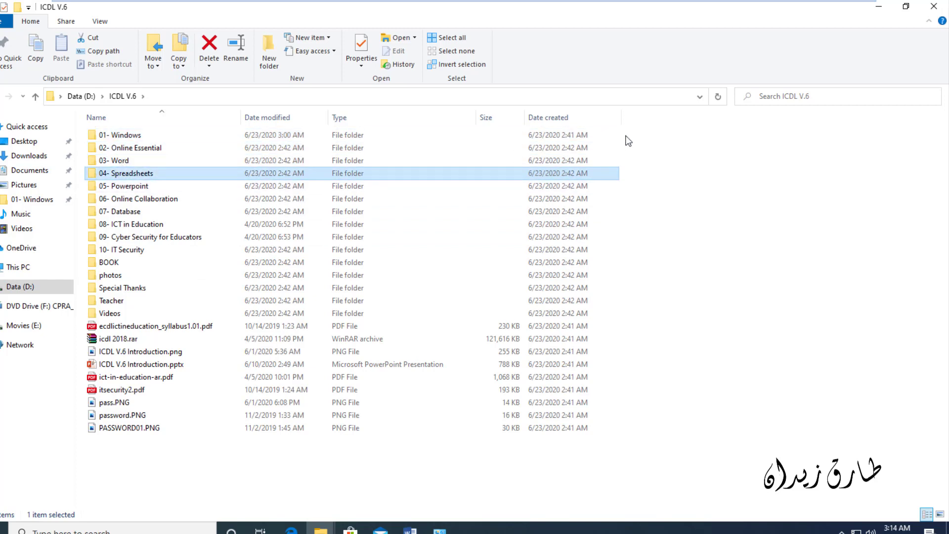
Step: Select the adjacent folders 01- Windows through 06- Online Collaboration with a selection box and again as a range, clearing each selection
{"action": "left_click_drag", "start_coordinate": [623, 135], "coordinate": [506, 202]}
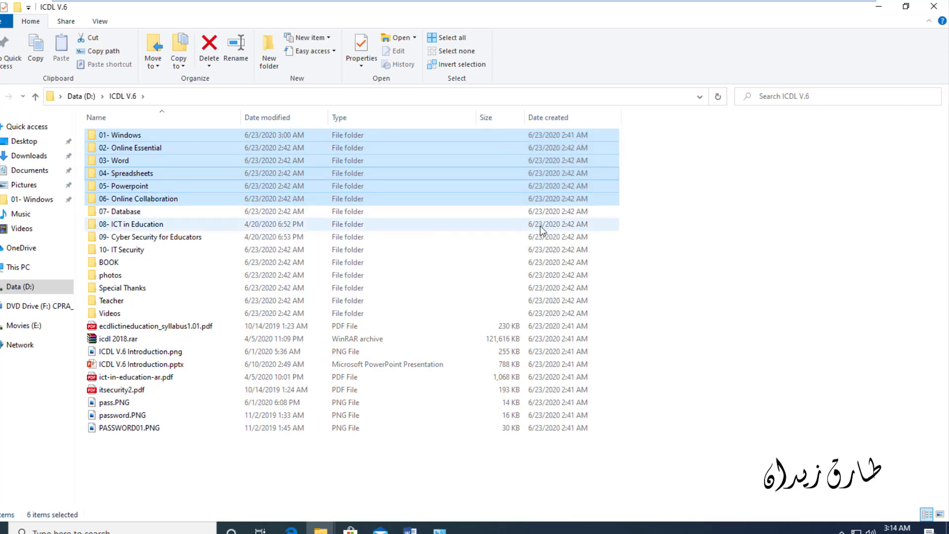
{"action": "left_click", "coordinate": [697, 147]}
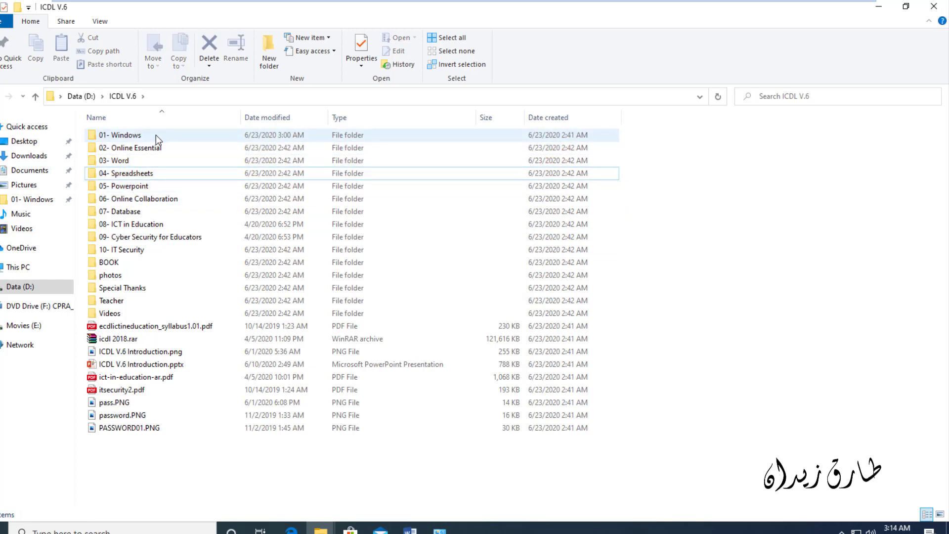
{"action": "left_click", "coordinate": [119, 135]}
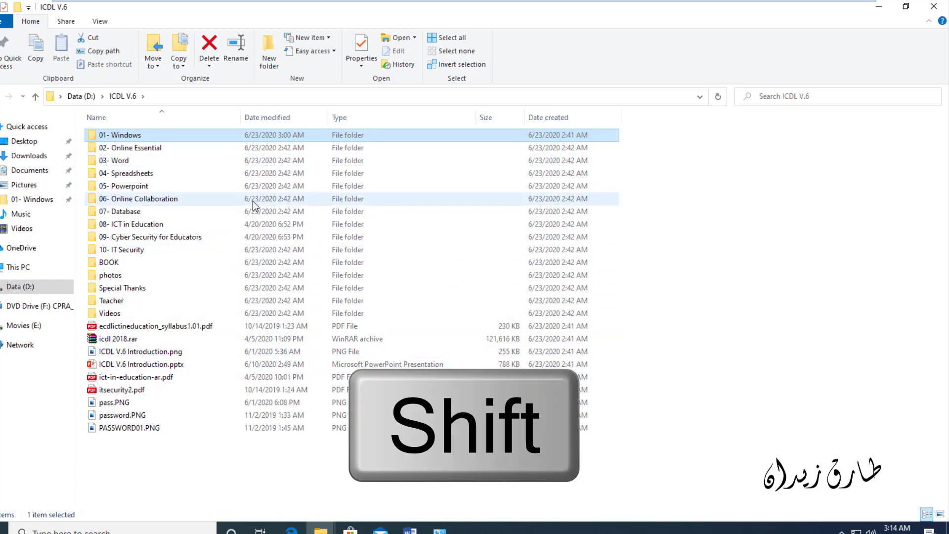
{"action": "left_click", "coordinate": [131, 199], "text": "shift"}
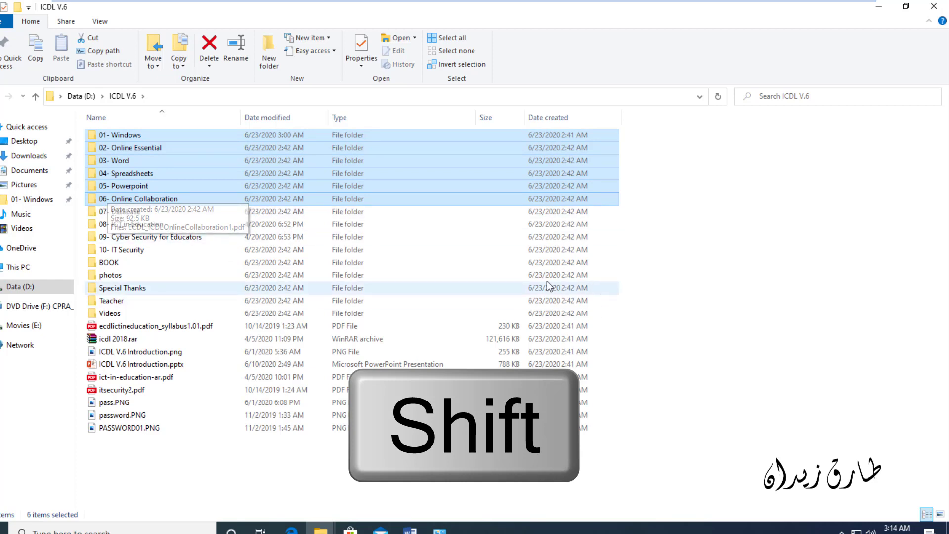
{"action": "left_click", "coordinate": [816, 283]}
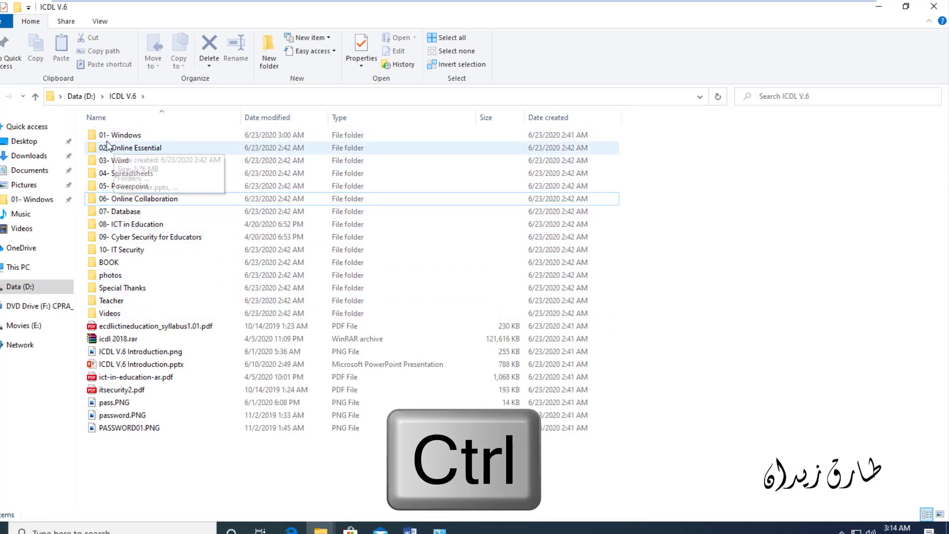
Step: Select the non-adjacent folders 01- Windows, 04- Spreadsheets, 09- Cyber Security for Educators, 06- Online Collaboration and 03- Word together, and clear the selection
{"action": "left_click", "coordinate": [109, 137], "text": "ctrl"}
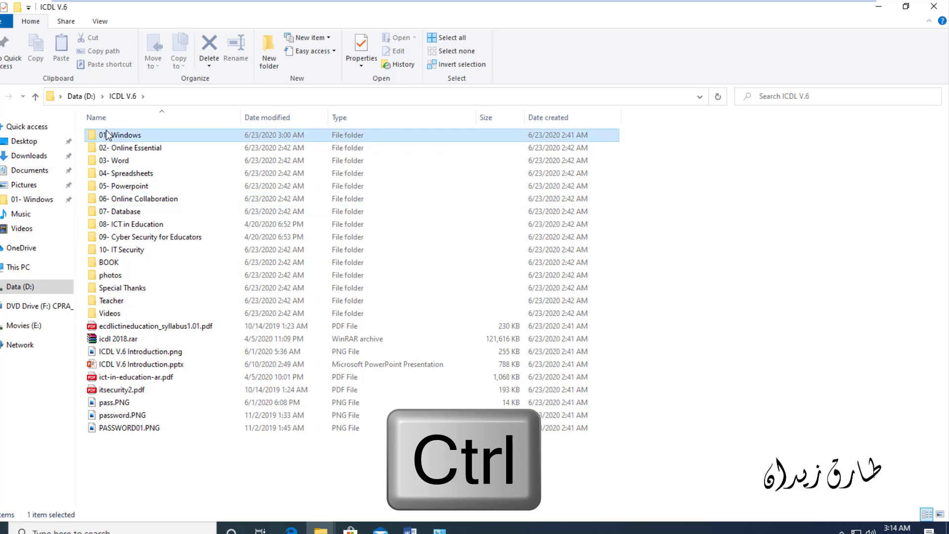
{"action": "left_click", "coordinate": [104, 175], "text": "ctrl"}
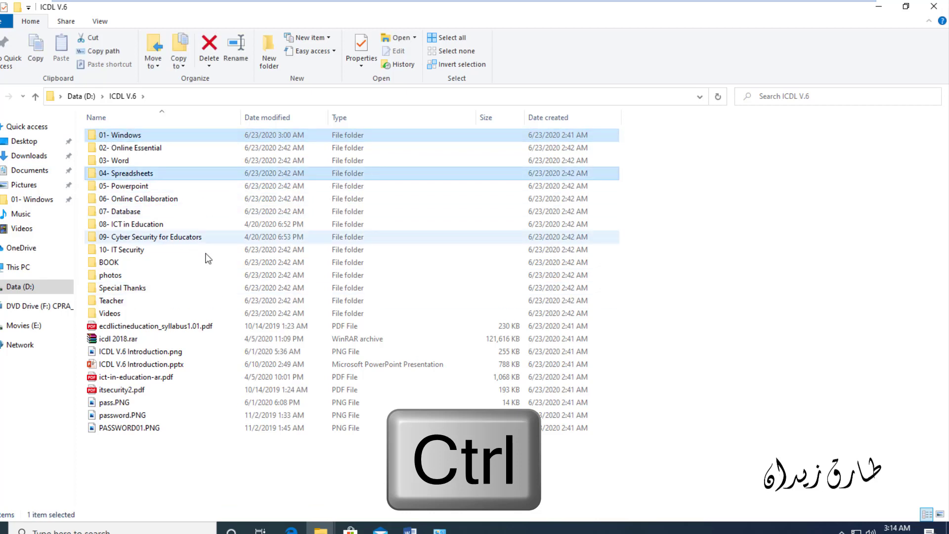
{"action": "left_click", "coordinate": [129, 238], "text": "ctrl"}
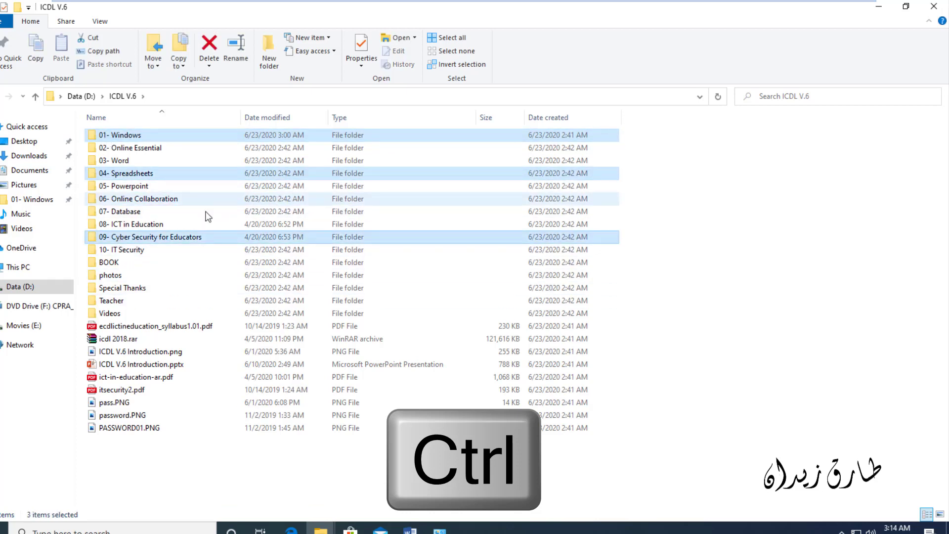
{"action": "left_click", "coordinate": [152, 201], "text": "ctrl"}
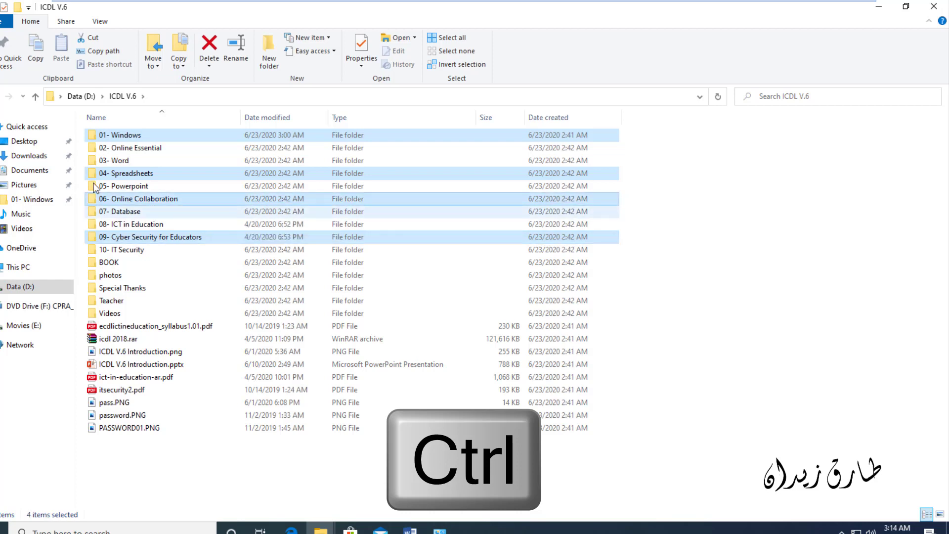
{"action": "left_click", "coordinate": [129, 162], "text": "ctrl"}
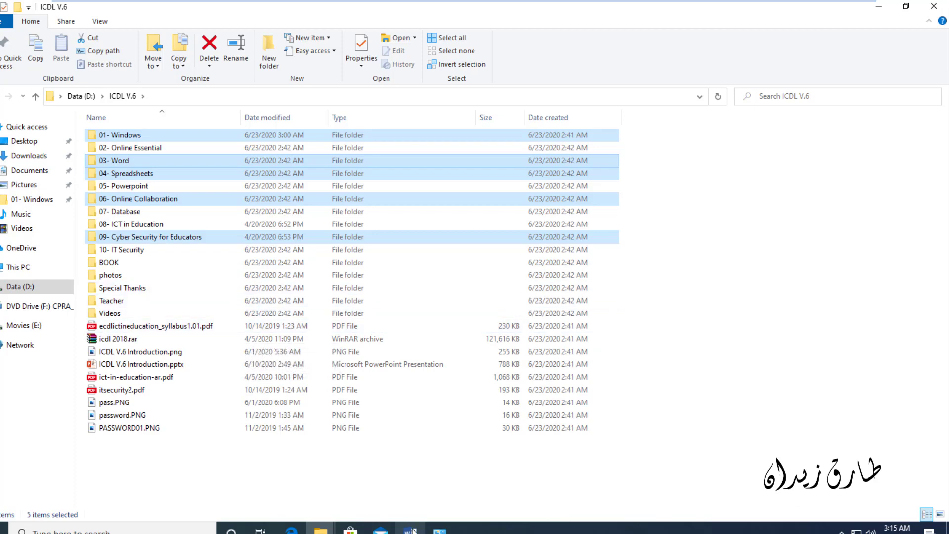
{"action": "left_click", "coordinate": [662, 220]}
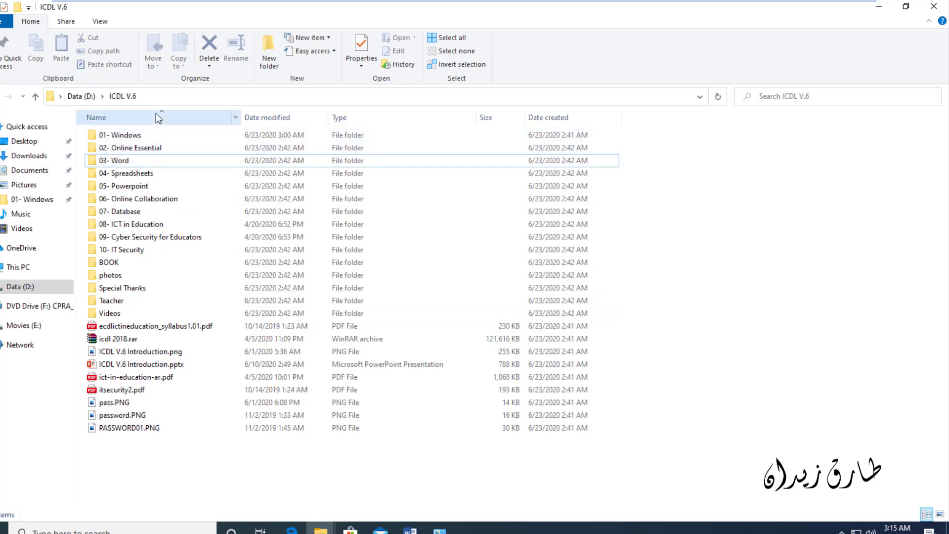
Step: Sort the ICDL V.6 contents by name in descending and again in ascending order, and select the Videos folder
{"action": "left_click", "coordinate": [163, 116]}
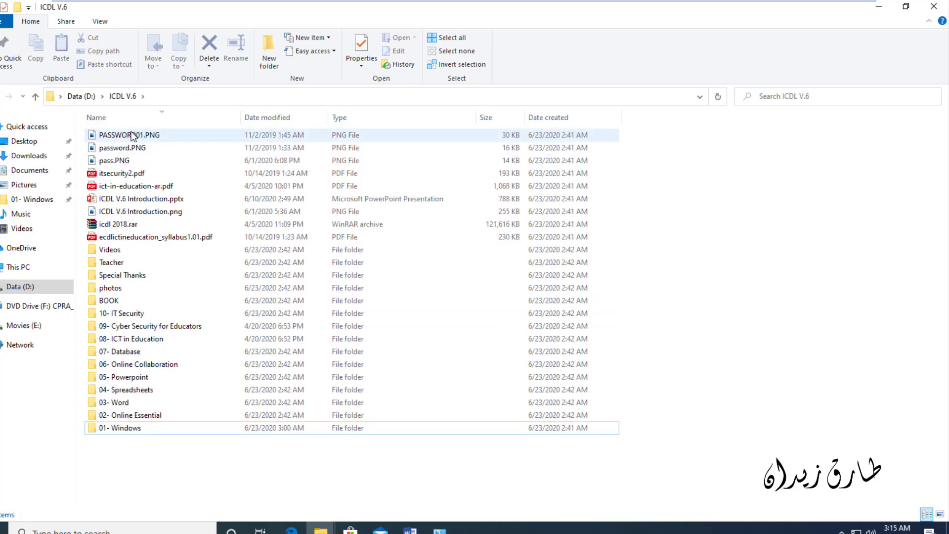
{"action": "mouse_move", "coordinate": [132, 136]}
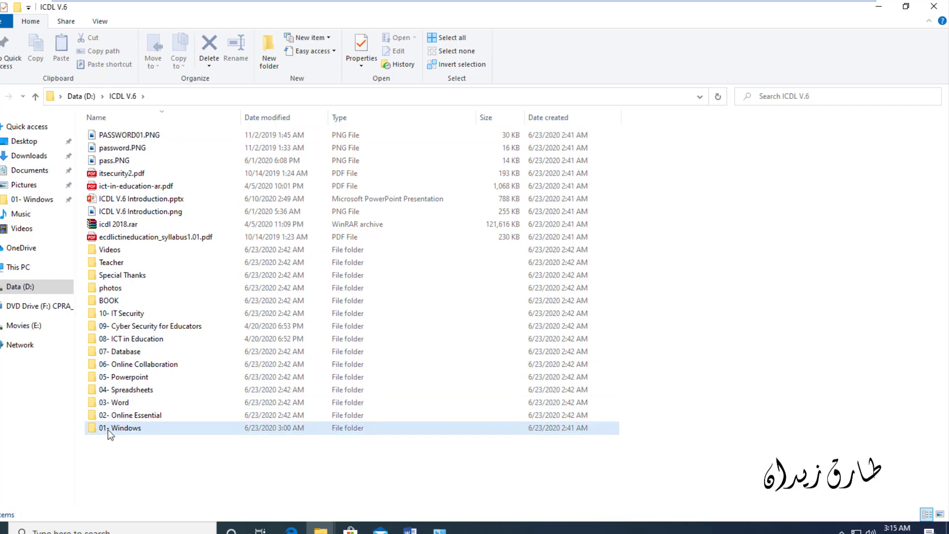
{"action": "mouse_move", "coordinate": [109, 433]}
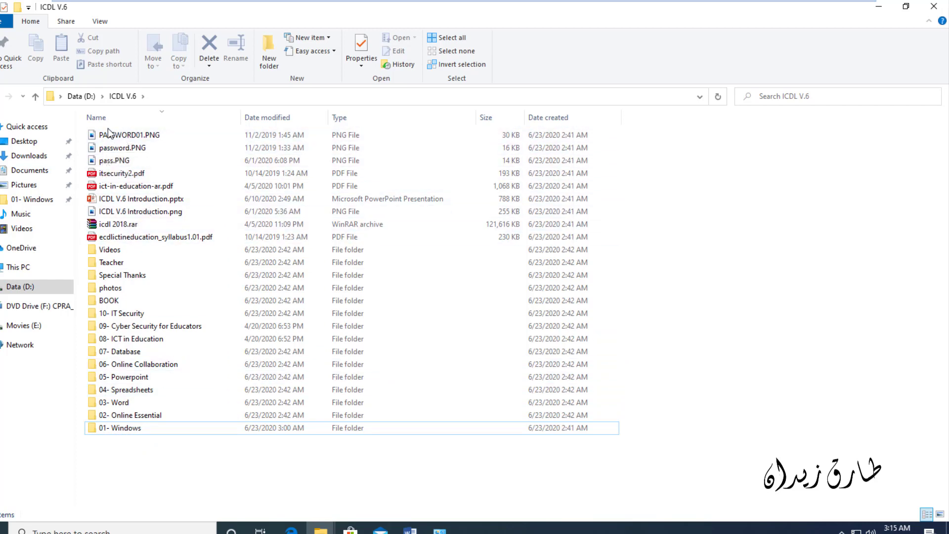
{"action": "left_click", "coordinate": [152, 118]}
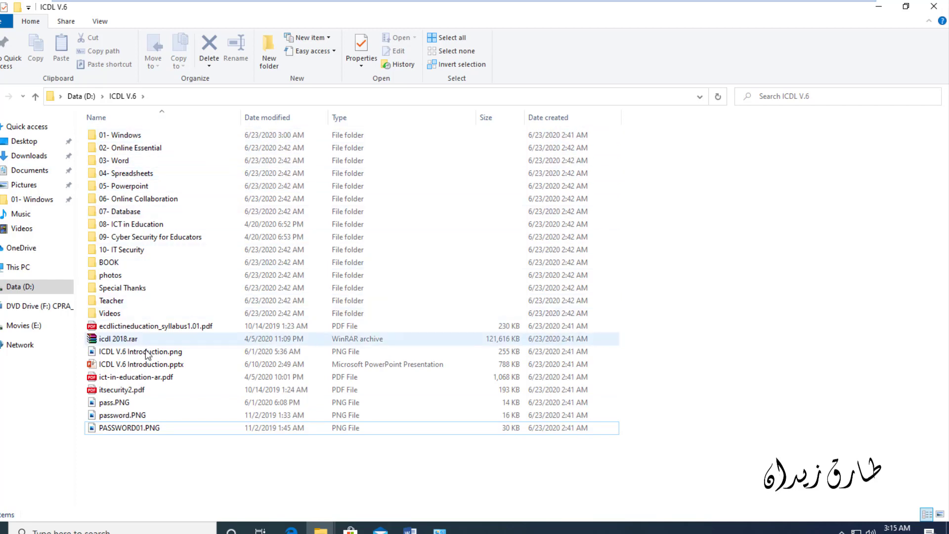
{"action": "left_click", "coordinate": [109, 315]}
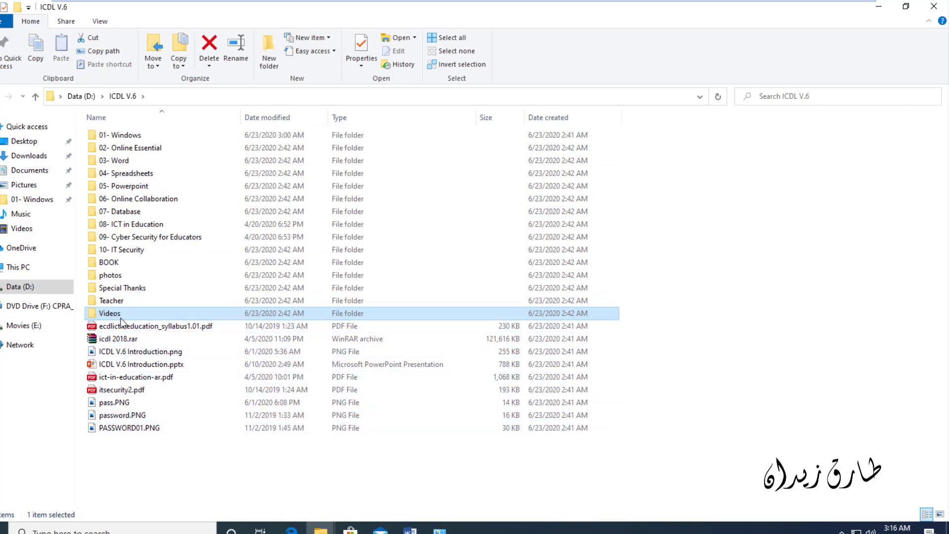
{"action": "mouse_move", "coordinate": [121, 317]}
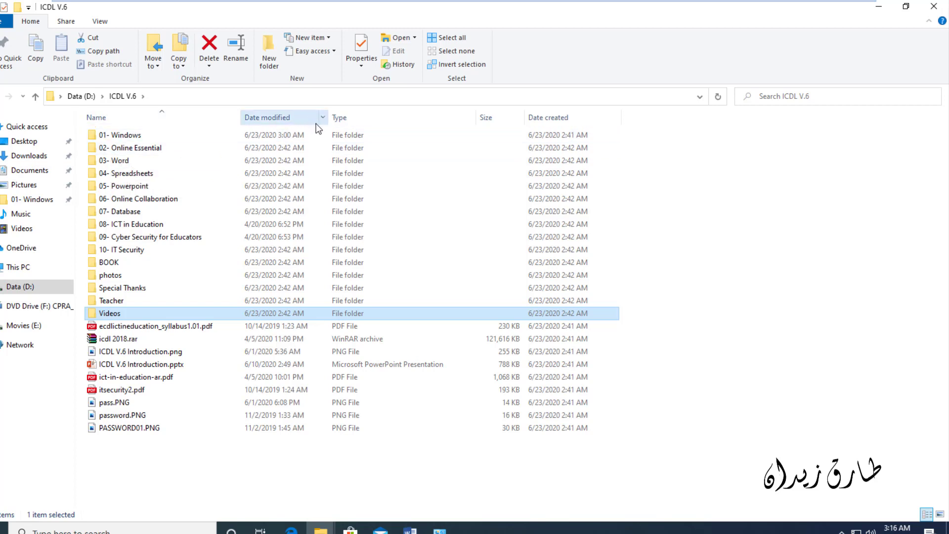
Step: Sort the ICDL V.6 contents by date modified in descending and again in ascending order, and clear the selection
{"action": "left_click", "coordinate": [280, 114]}
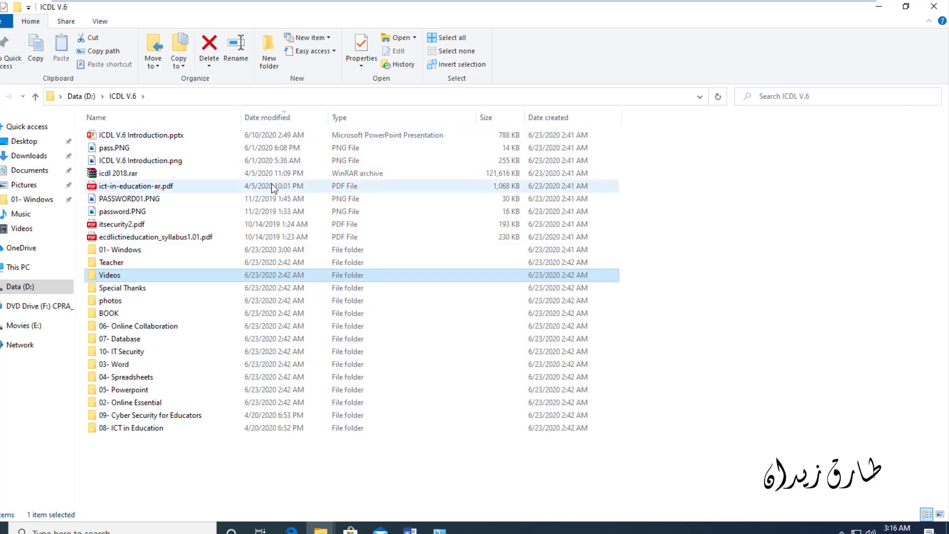
{"action": "left_click", "coordinate": [280, 117]}
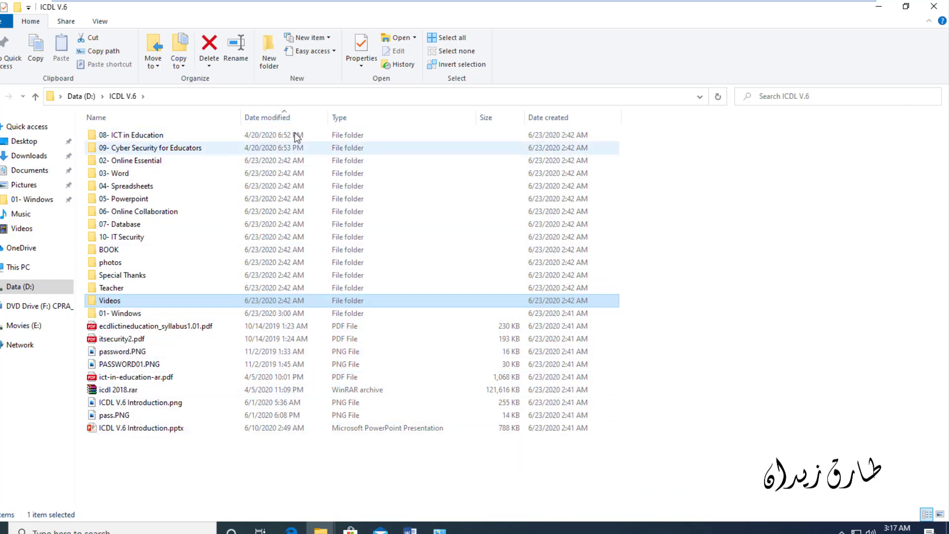
{"action": "left_click", "coordinate": [394, 369]}
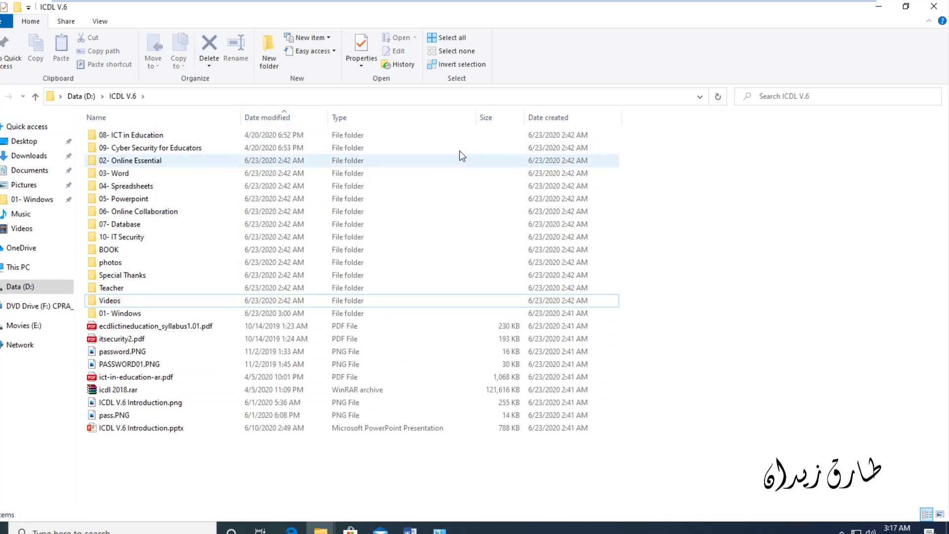
Step: Sort the contents by size in descending order, selecting icdl 2018.rar and 01- Windows in turn, and reverse the size order twice
{"action": "left_click", "coordinate": [488, 117]}
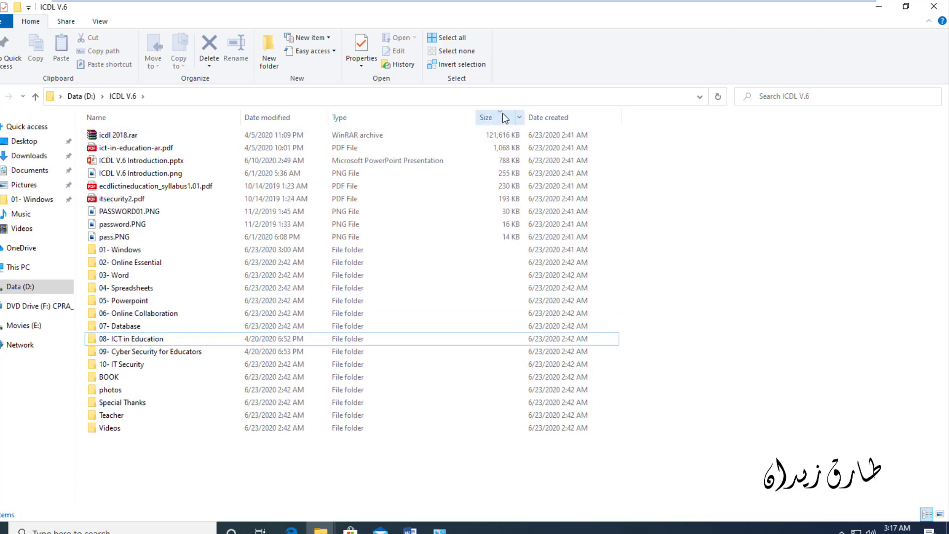
{"action": "left_click", "coordinate": [504, 140]}
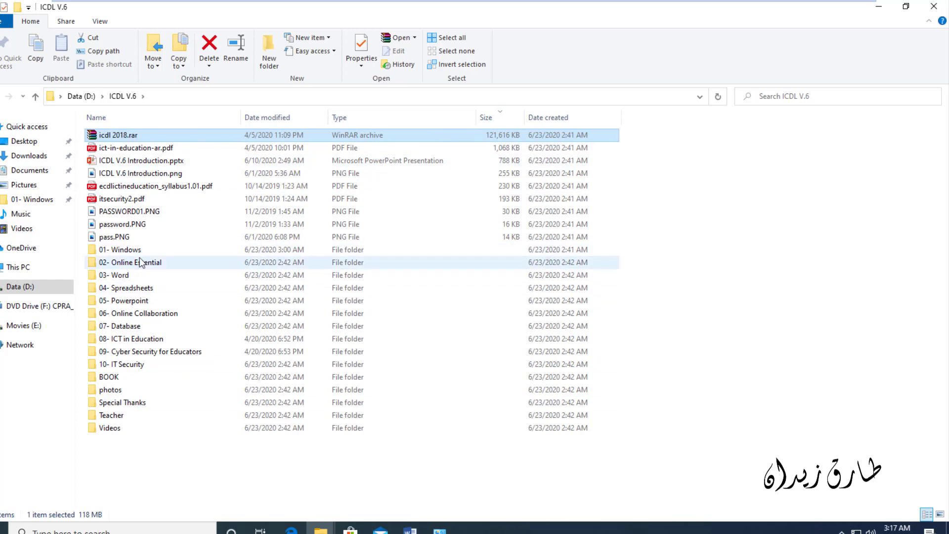
{"action": "left_click", "coordinate": [133, 249]}
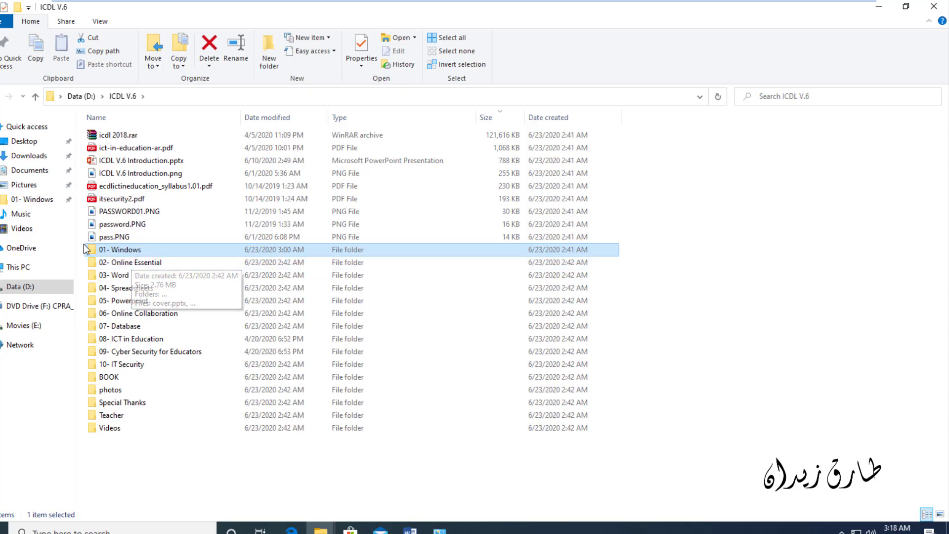
{"action": "left_click", "coordinate": [501, 115]}
{"action": "left_click", "coordinate": [500, 115]}
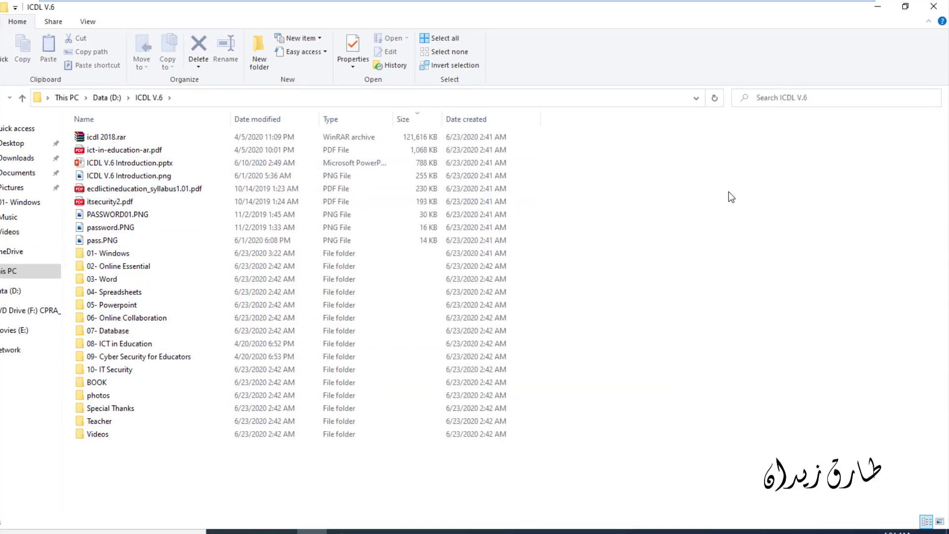
Step: Sort the folder by name using the Sort by options, and change the order to descending
{"action": "right_click", "coordinate": [610, 221]}
{"action": "mouse_move", "coordinate": [651, 242]}
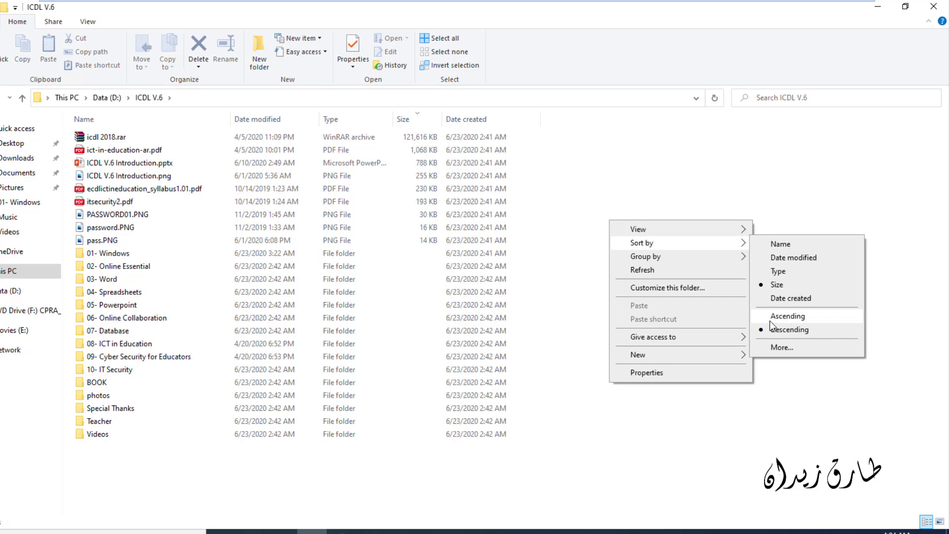
{"action": "left_click", "coordinate": [785, 245]}
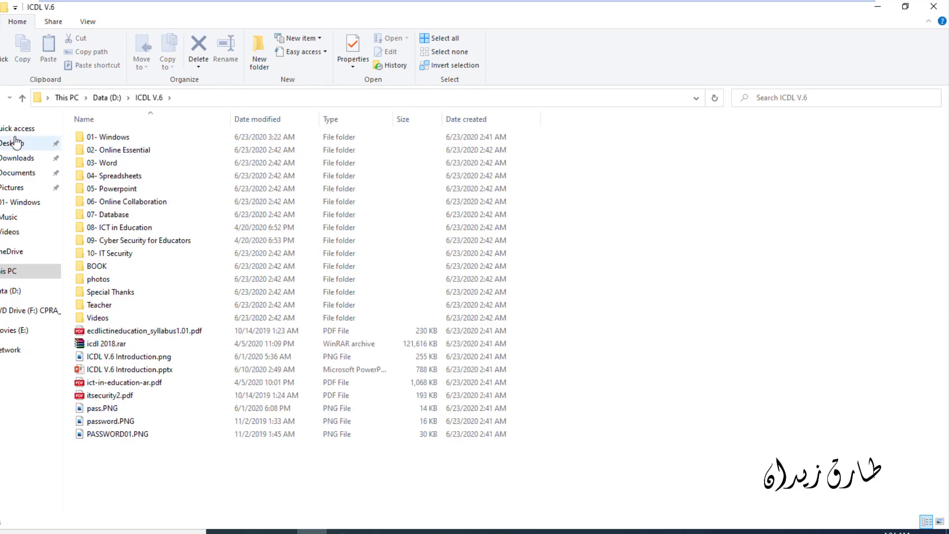
{"action": "right_click", "coordinate": [603, 202]}
{"action": "mouse_move", "coordinate": [721, 226]}
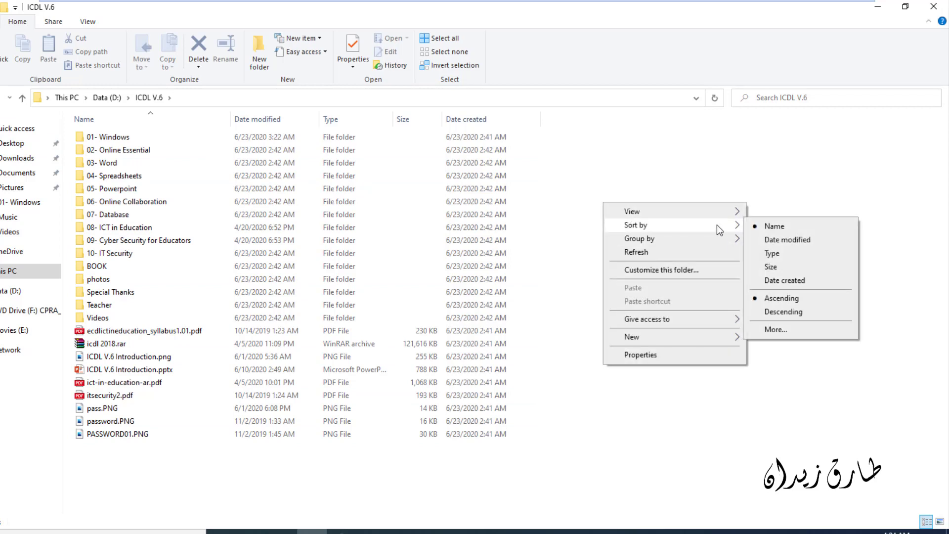
{"action": "left_click", "coordinate": [772, 310]}
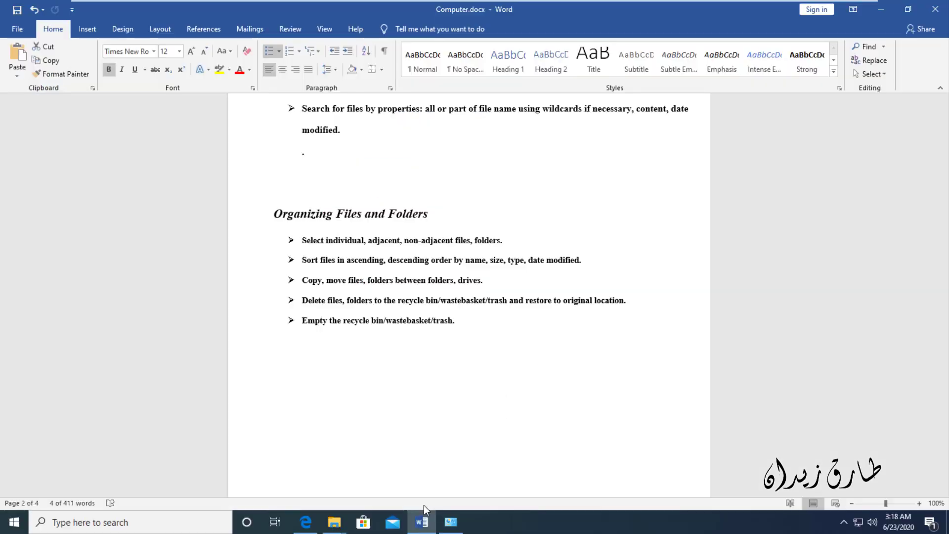
Step: Return from the Word document to the ICDL V.6 folder and sort its contents by size in ascending order
{"action": "left_click", "coordinate": [423, 522]}
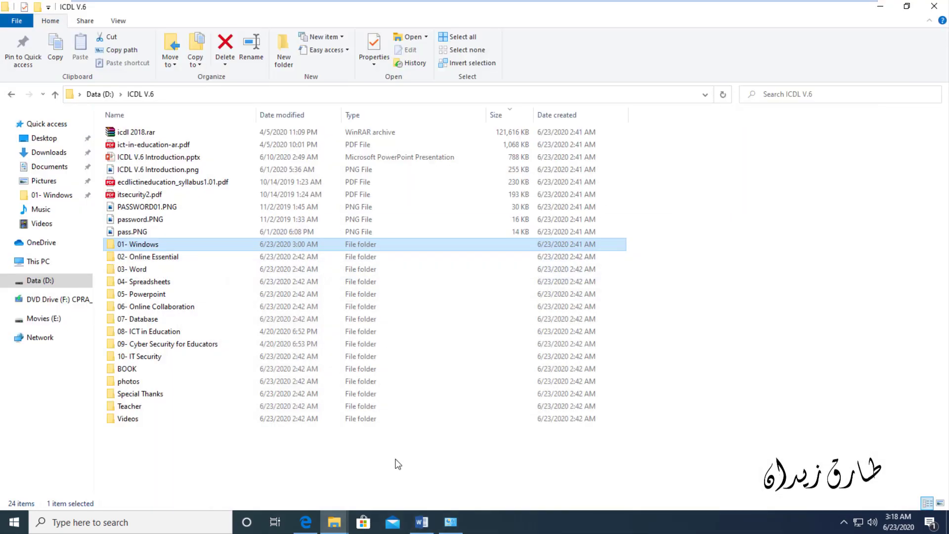
{"action": "left_click", "coordinate": [516, 114]}
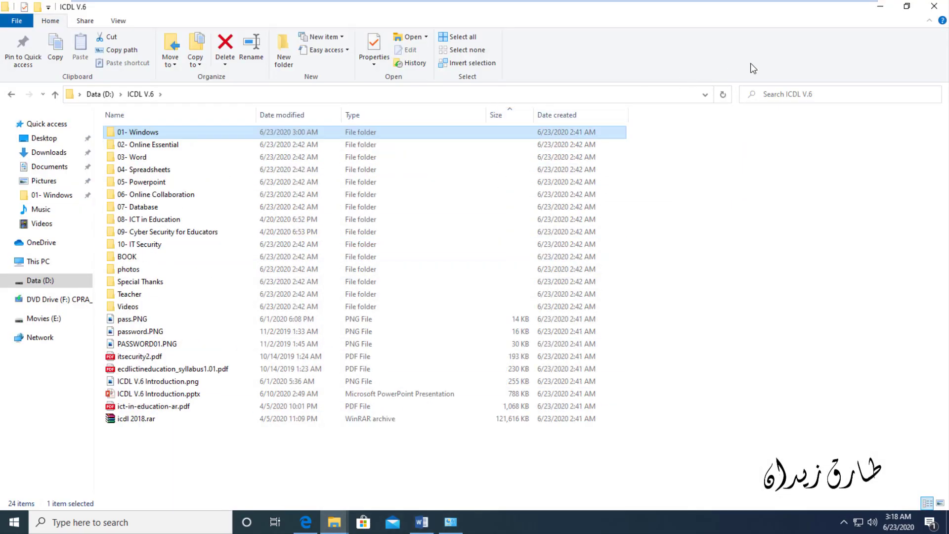
Step: Minimize the ICDL V.6 window and delete MS Office 2019.rar from the desktop
{"action": "left_click", "coordinate": [879, 9]}
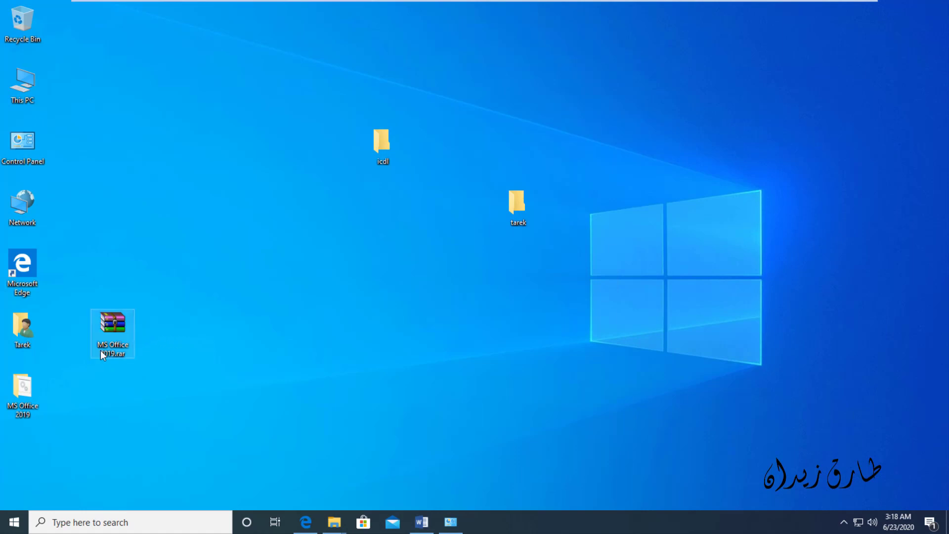
{"action": "right_click", "coordinate": [112, 321]}
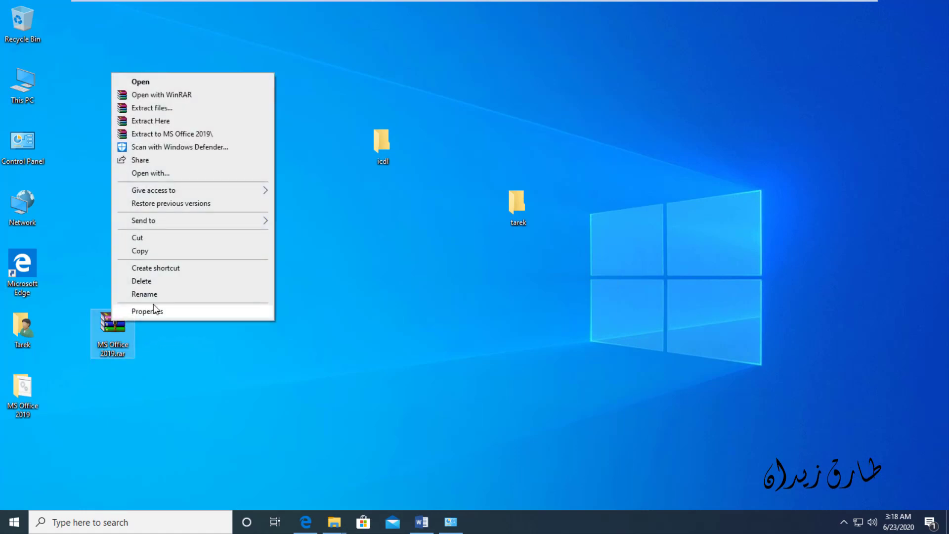
{"action": "left_click", "coordinate": [166, 284]}
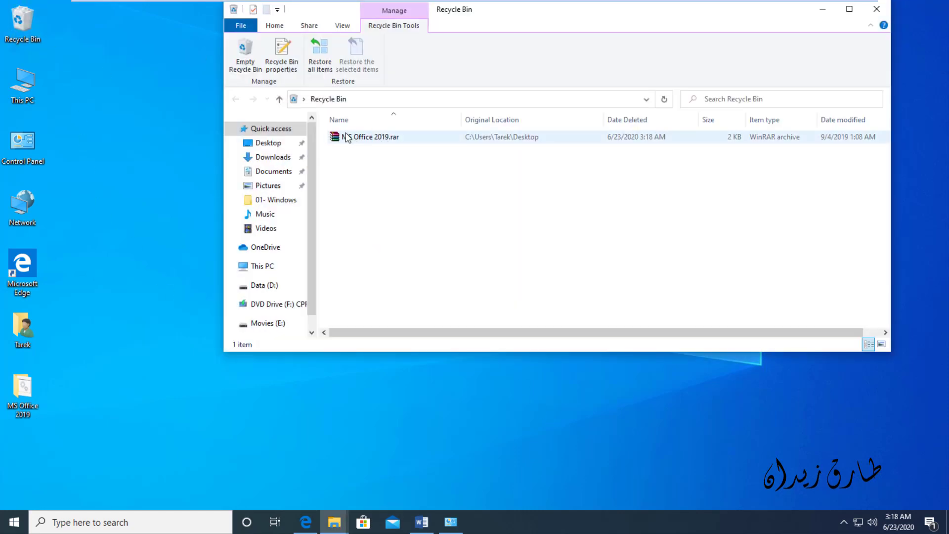
Step: Restore MS Office 2019.rar from the Recycle Bin to its original location
{"action": "left_click", "coordinate": [345, 140]}
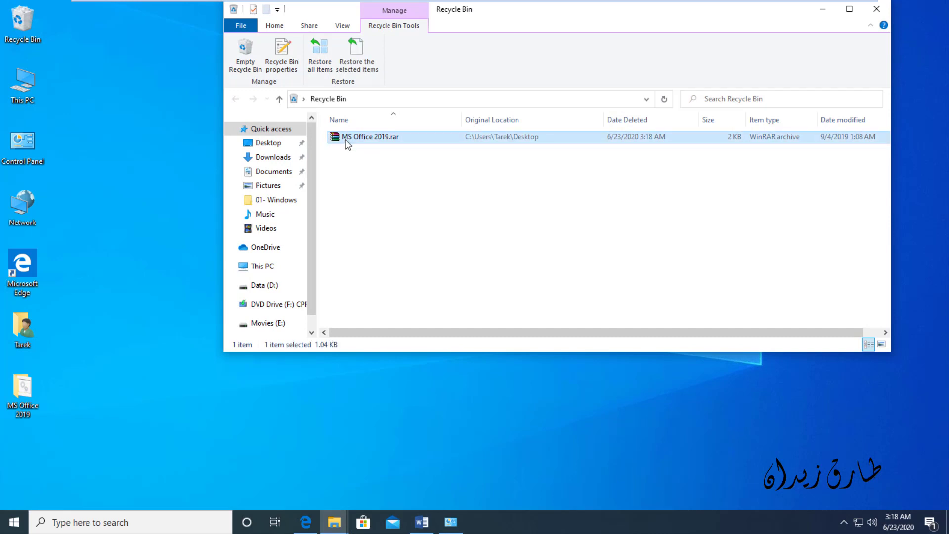
{"action": "right_click", "coordinate": [347, 144]}
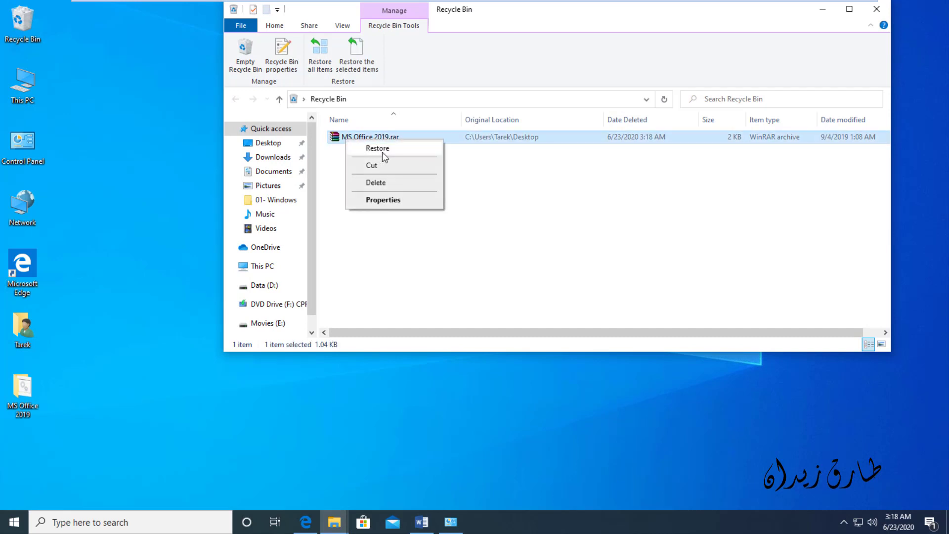
{"action": "left_click", "coordinate": [417, 150]}
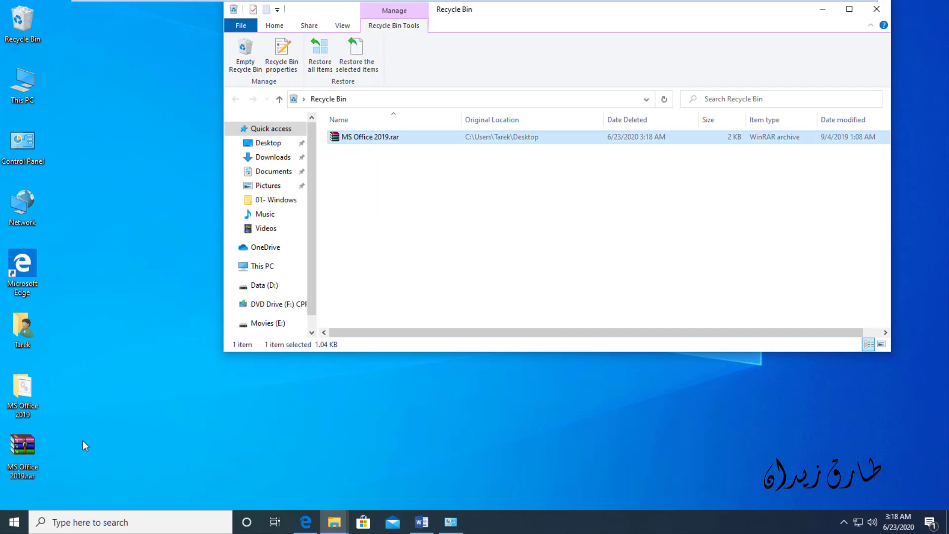
Step: Delete both MS Office 2019.rar and the MS Office 2019 folder from the desktop to the Recycle Bin
{"action": "right_click", "coordinate": [25, 455]}
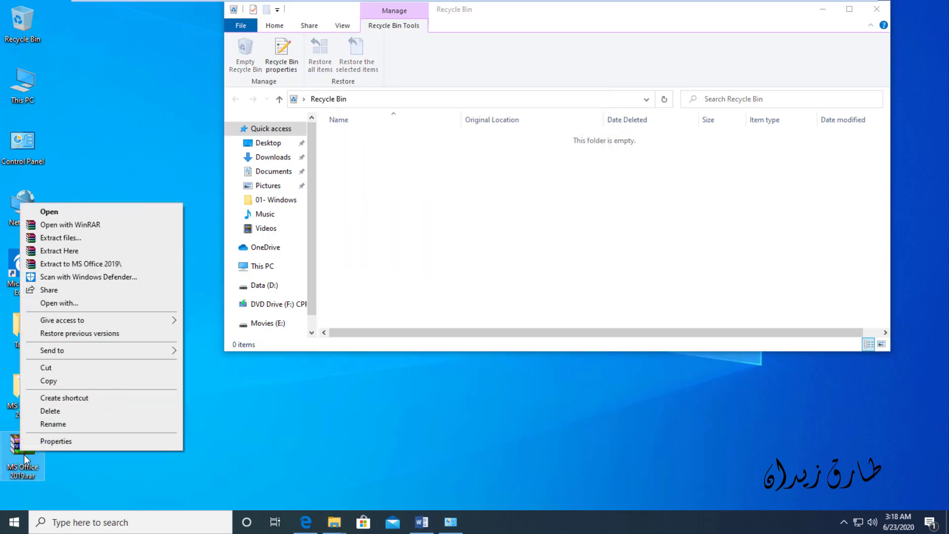
{"action": "left_click", "coordinate": [54, 412]}
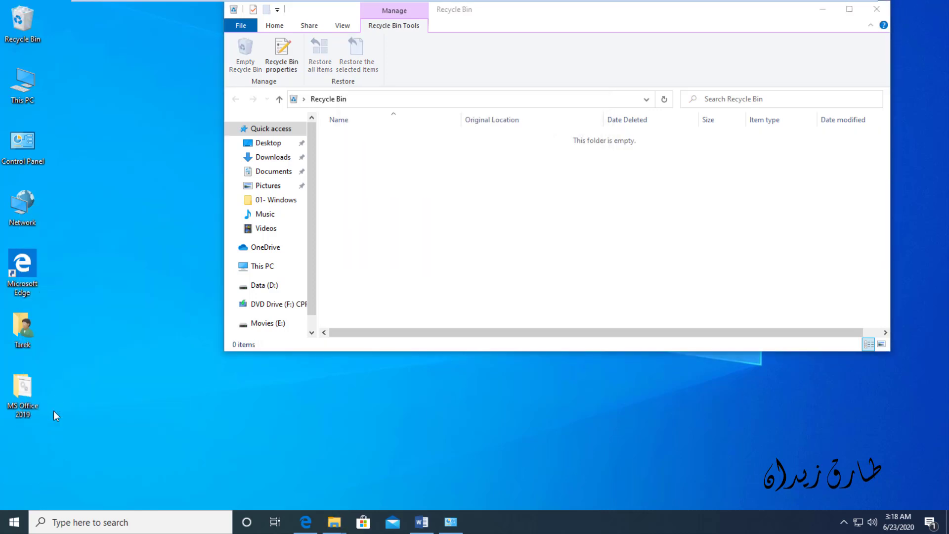
{"action": "right_click", "coordinate": [33, 393]}
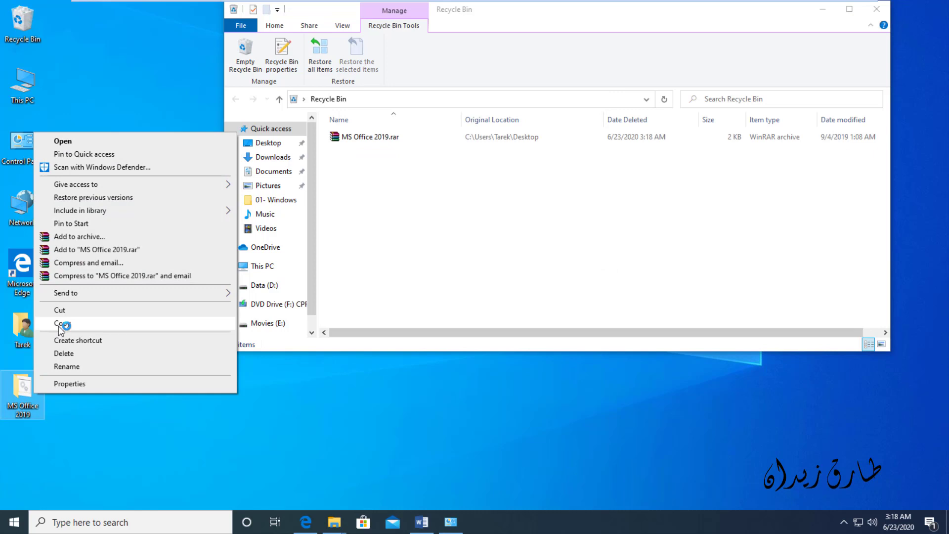
{"action": "left_click", "coordinate": [65, 354]}
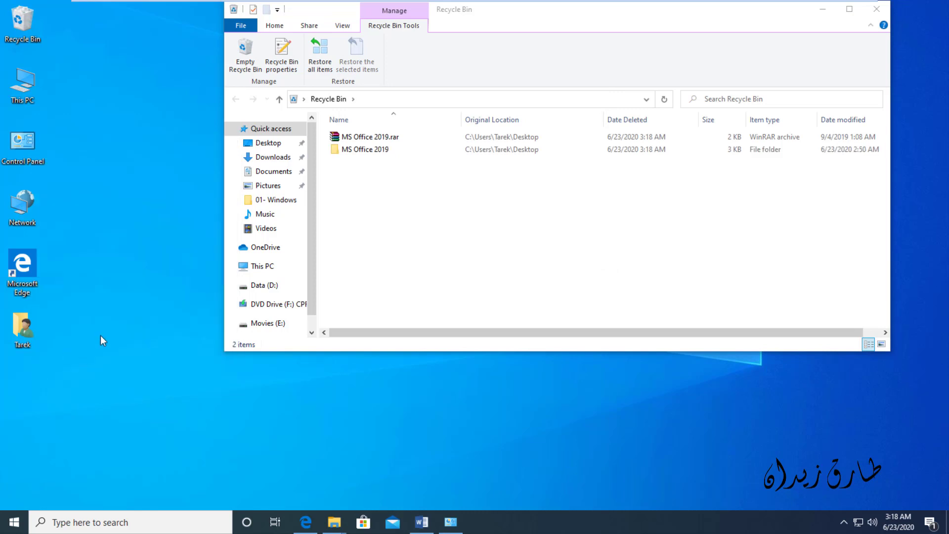
Step: Restore all items in the Recycle Bin to their original desktop location and confirm the restoration
{"action": "left_click", "coordinate": [387, 171]}
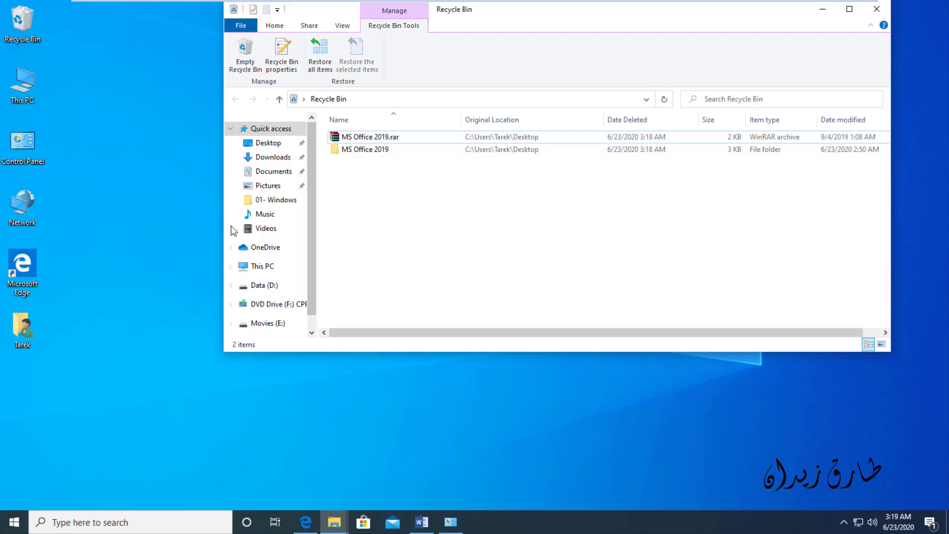
{"action": "left_click", "coordinate": [364, 139]}
{"action": "right_click", "coordinate": [363, 139]}
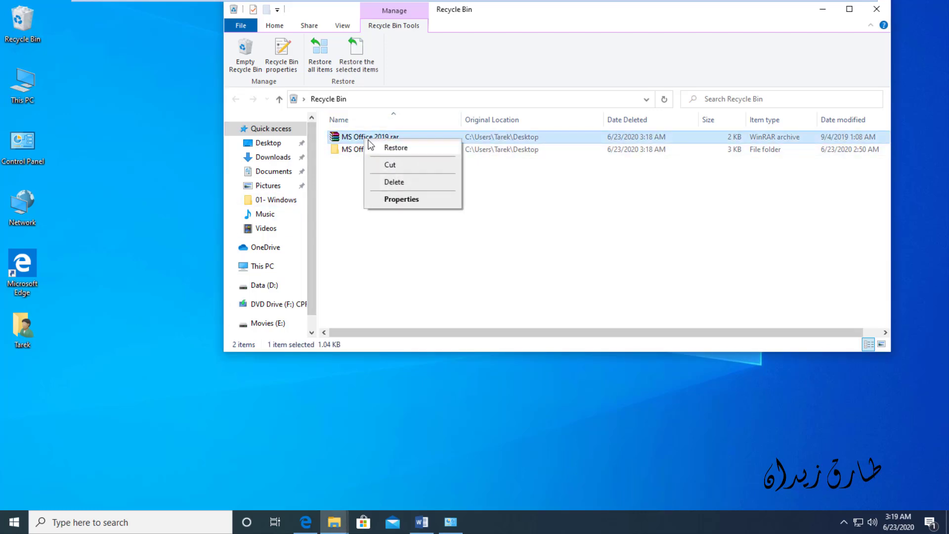
{"action": "left_click", "coordinate": [348, 198]}
{"action": "left_click", "coordinate": [370, 139]}
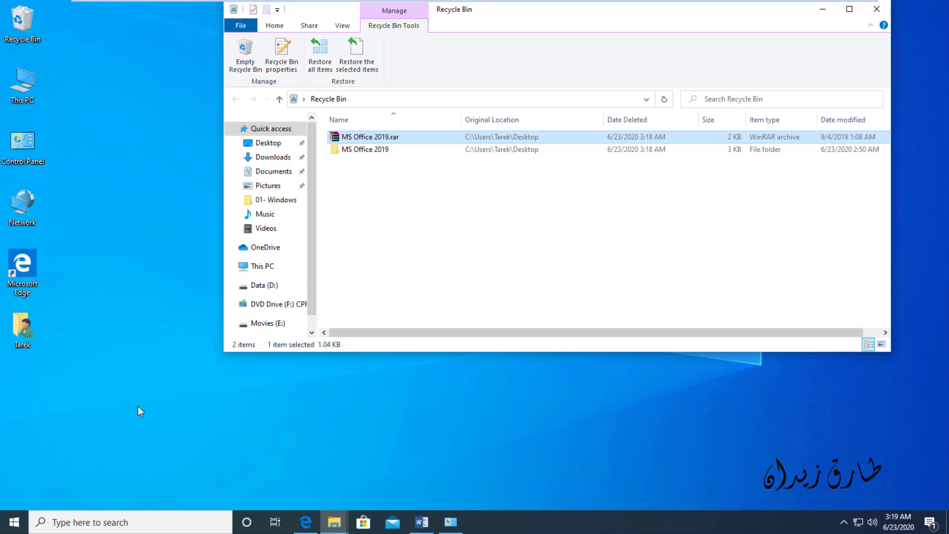
{"action": "left_click", "coordinate": [351, 150]}
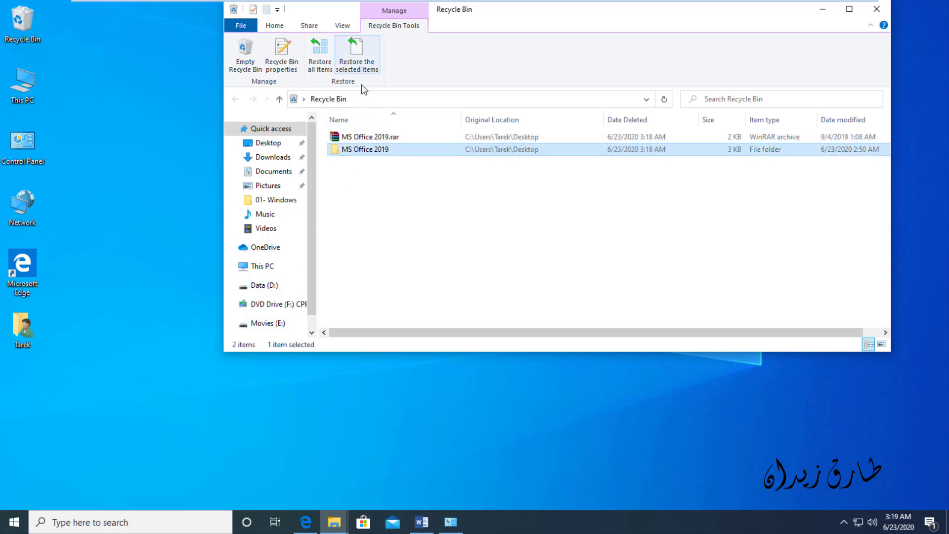
{"action": "left_click", "coordinate": [371, 216]}
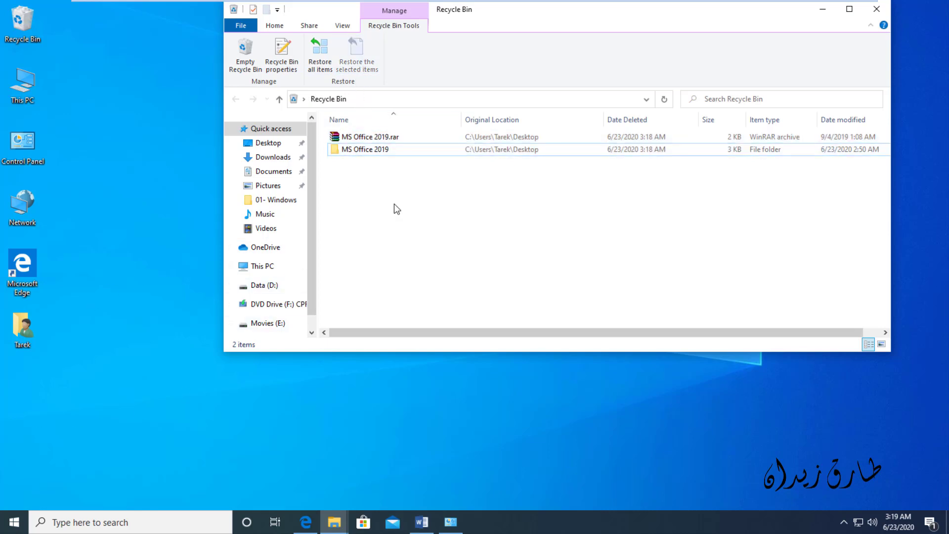
{"action": "left_click", "coordinate": [326, 68]}
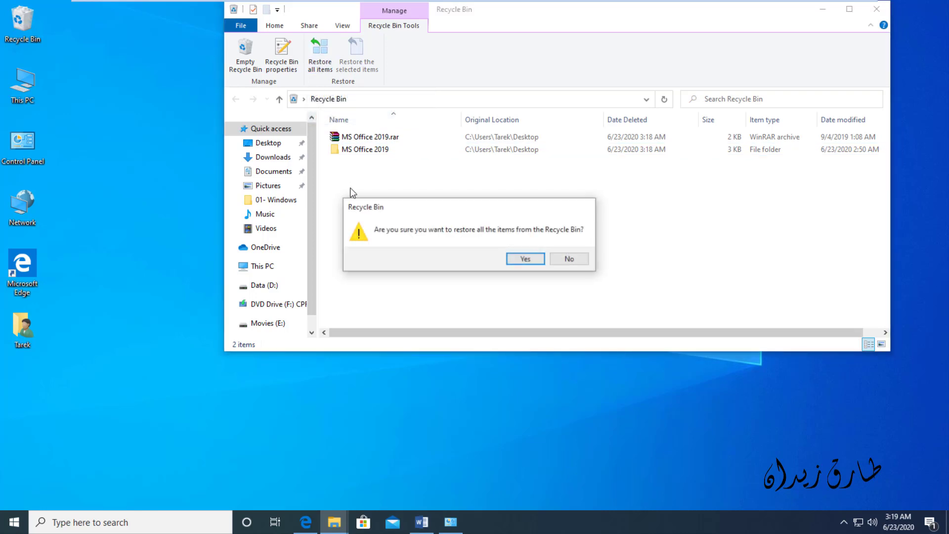
{"action": "left_click", "coordinate": [526, 259]}
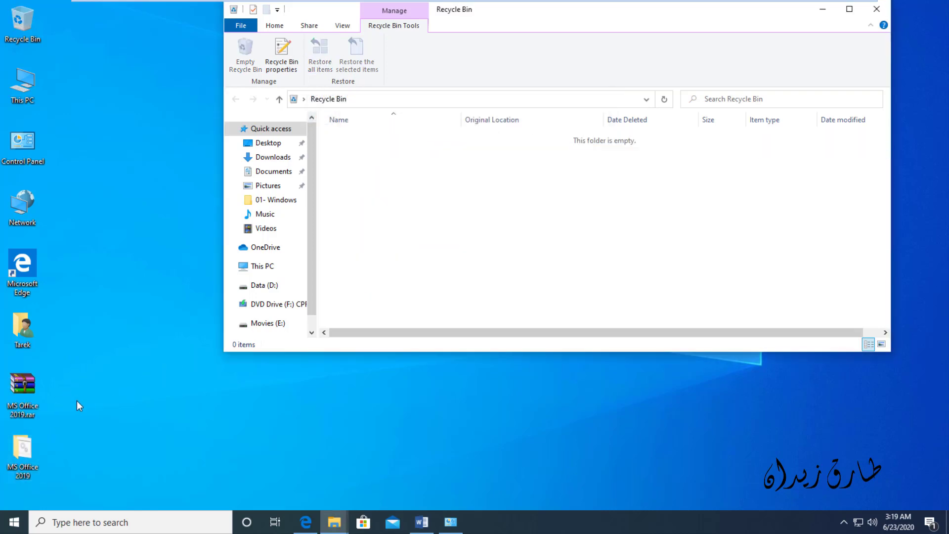
Step: Select MS Office 2019.rar and the MS Office 2019 folder together on the desktop and delete them again
{"action": "left_click_drag", "start_coordinate": [59, 370], "coordinate": [19, 486]}
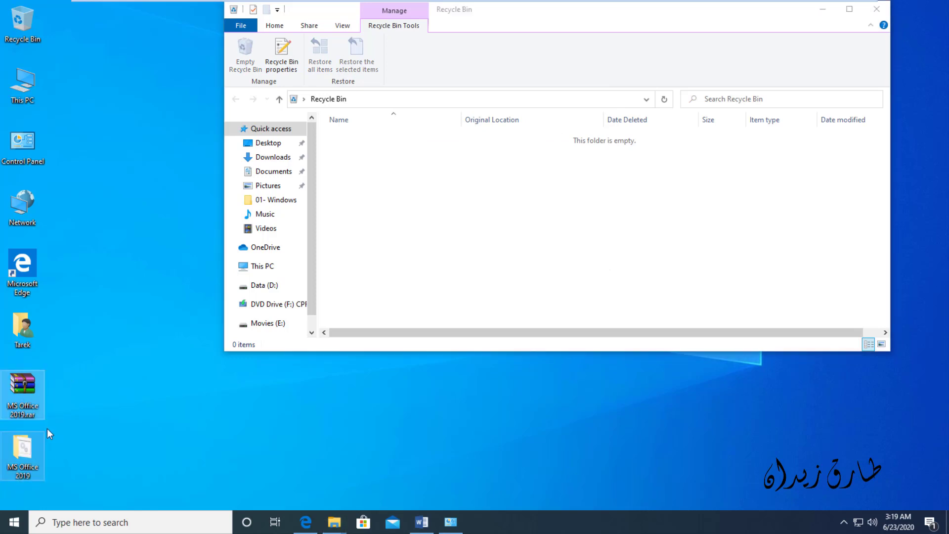
{"action": "right_click", "coordinate": [22, 389]}
{"action": "left_click", "coordinate": [82, 349]}
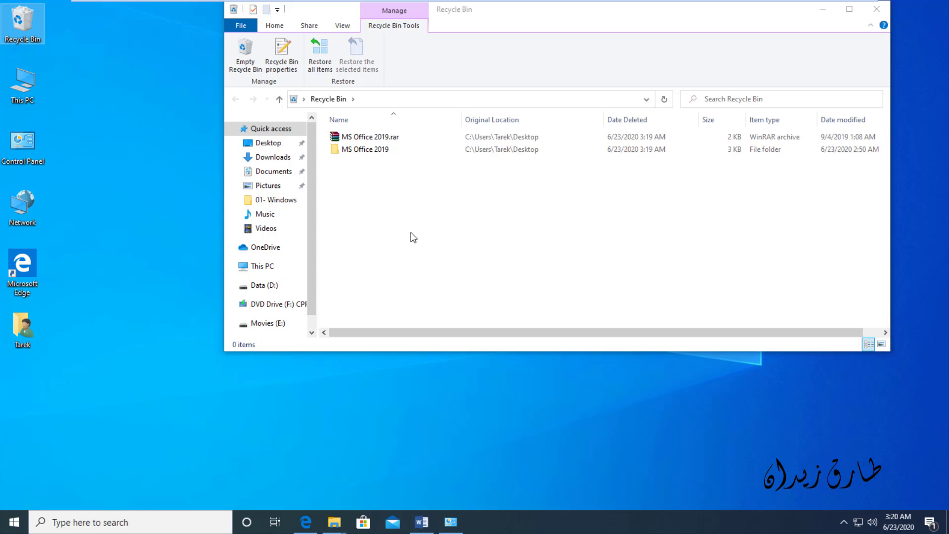
Step: Empty the Recycle Bin to permanently delete both MS Office 2019 items and close its window
{"action": "left_click", "coordinate": [240, 57]}
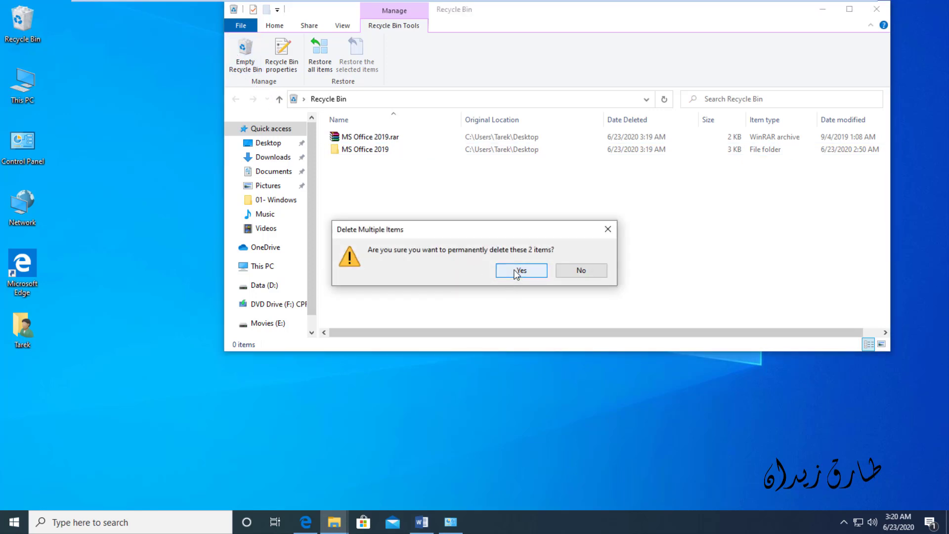
{"action": "left_click", "coordinate": [516, 273]}
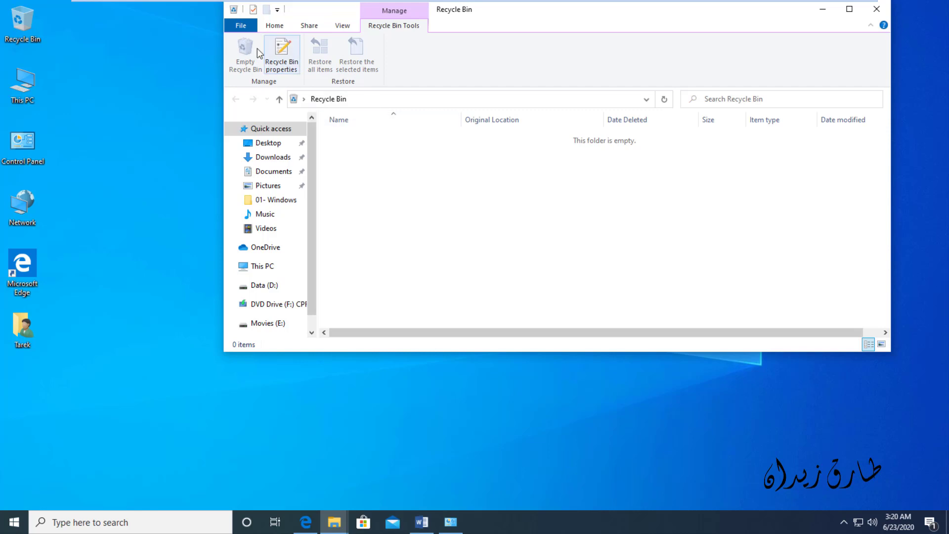
{"action": "left_click", "coordinate": [876, 9]}
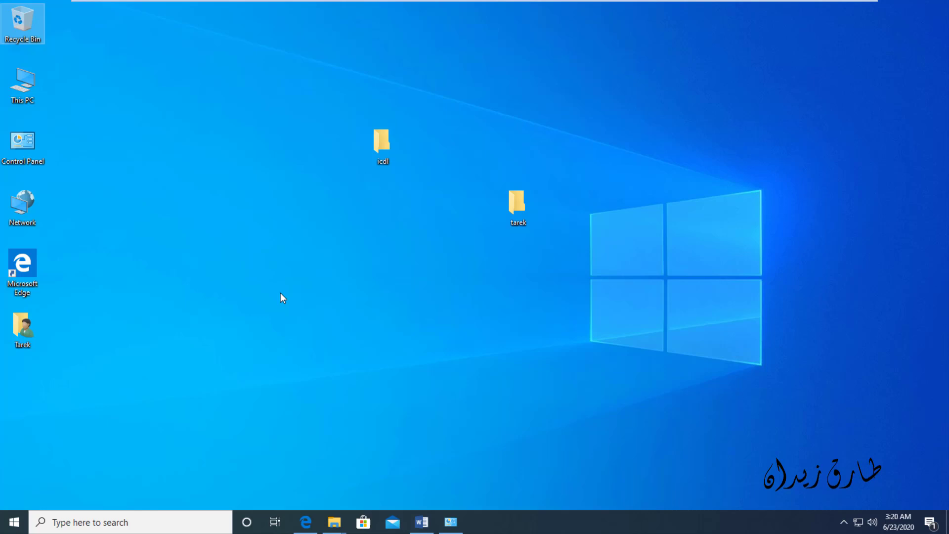
Step: Delete the icdl folder from the desktop and restore it from the Recycle Bin by restoring all items
{"action": "right_click", "coordinate": [387, 147]}
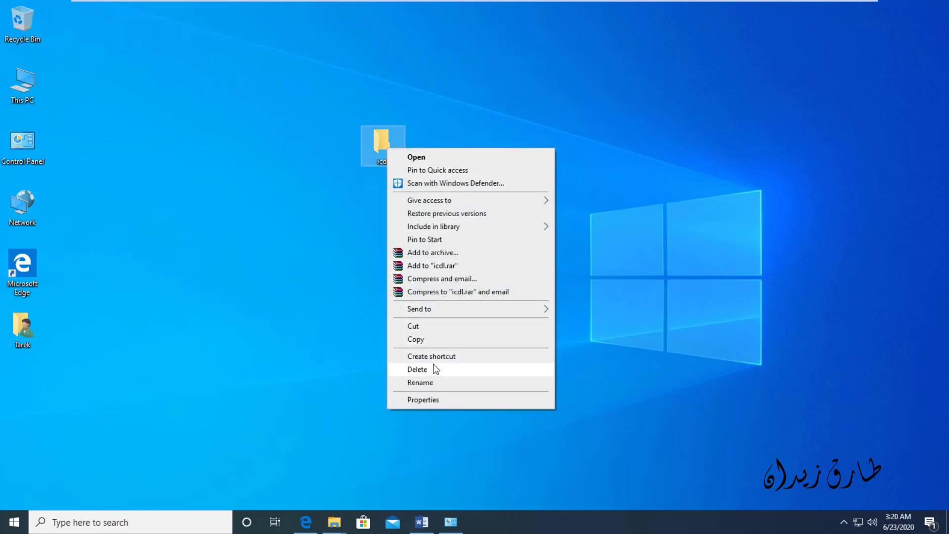
{"action": "left_click", "coordinate": [433, 368]}
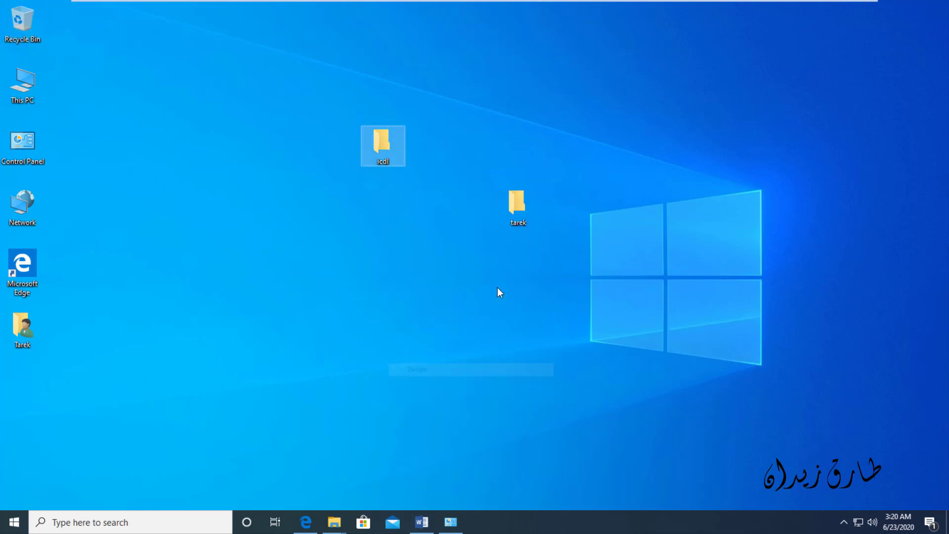
{"action": "right_click", "coordinate": [21, 20]}
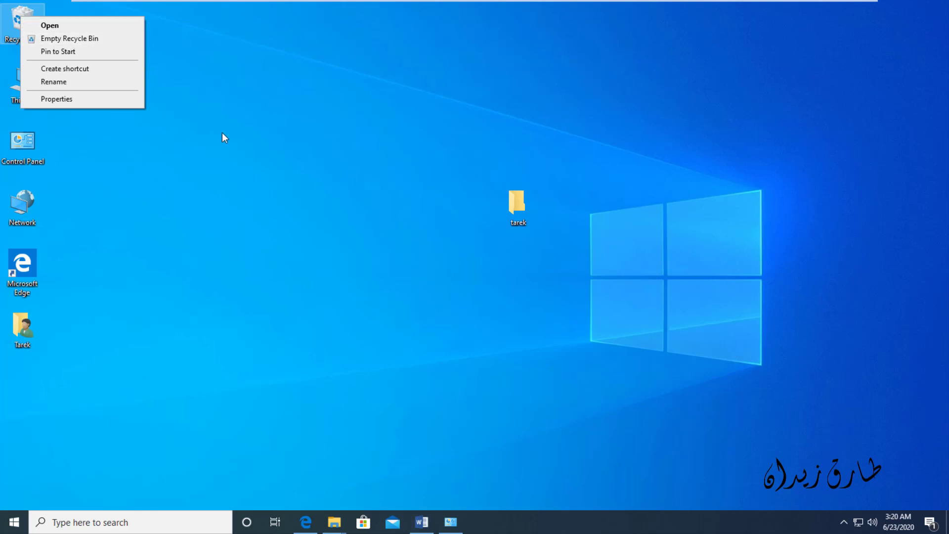
{"action": "left_click", "coordinate": [23, 20]}
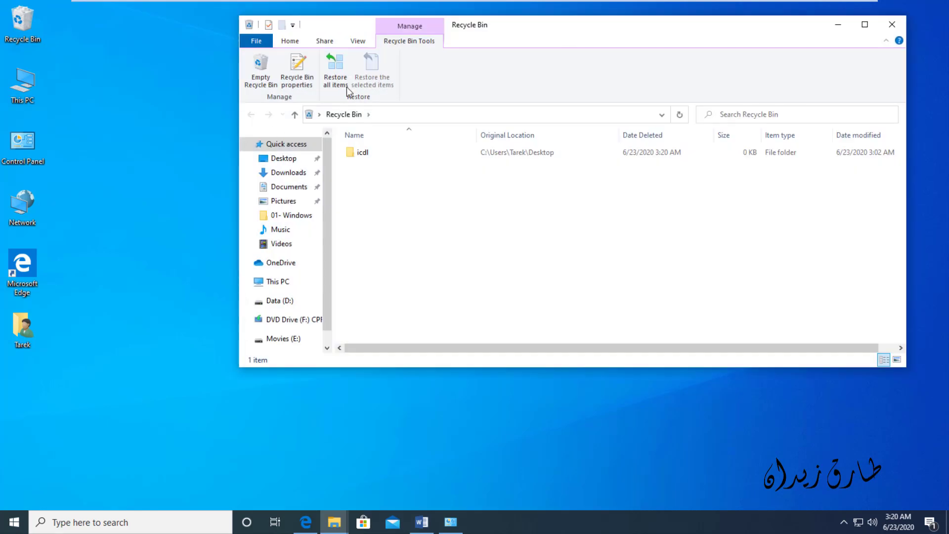
{"action": "left_click", "coordinate": [336, 80]}
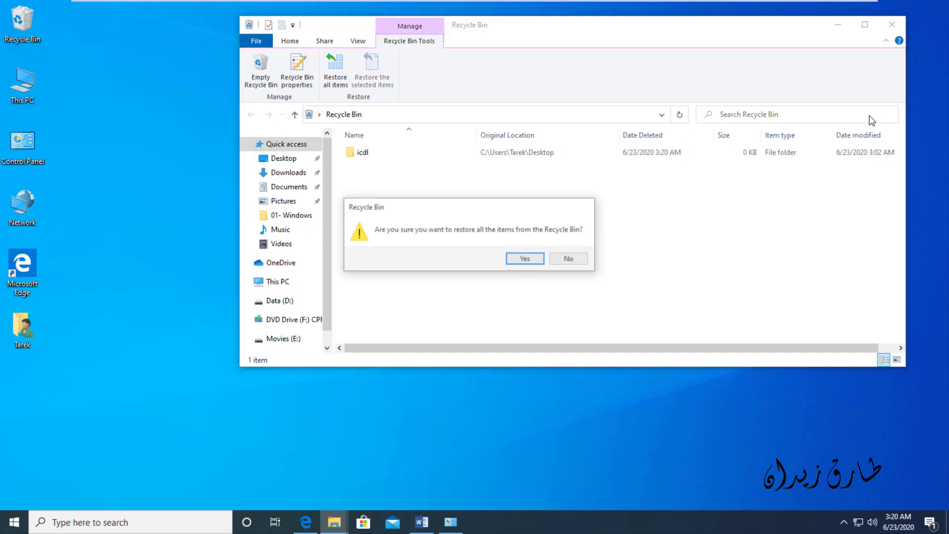
{"action": "left_click", "coordinate": [527, 257]}
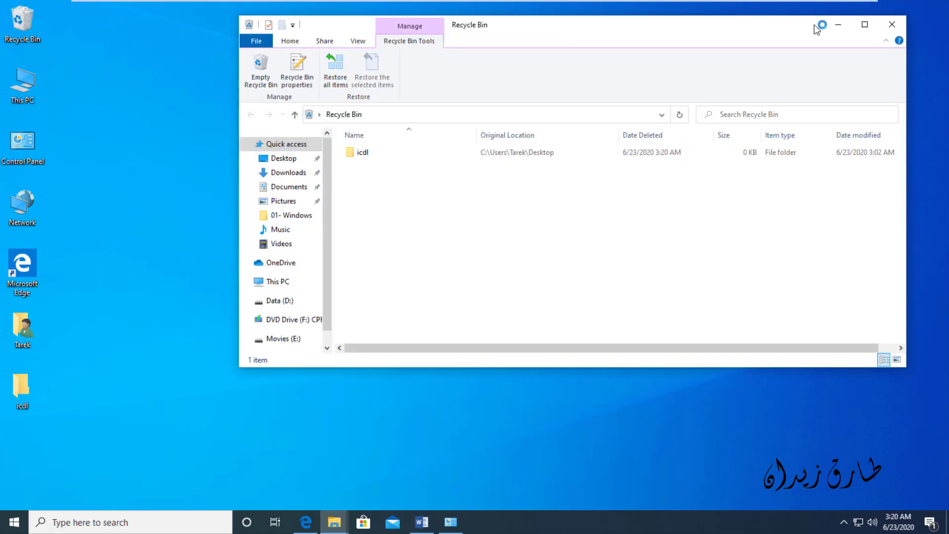
{"action": "left_click", "coordinate": [892, 24]}
{"action": "right_click", "coordinate": [6, 22]}
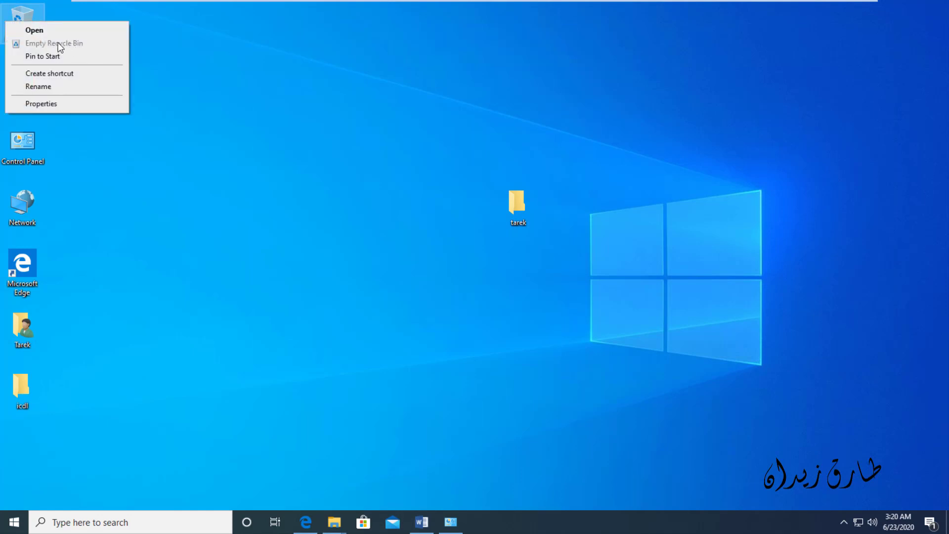
{"action": "left_click", "coordinate": [297, 184]}
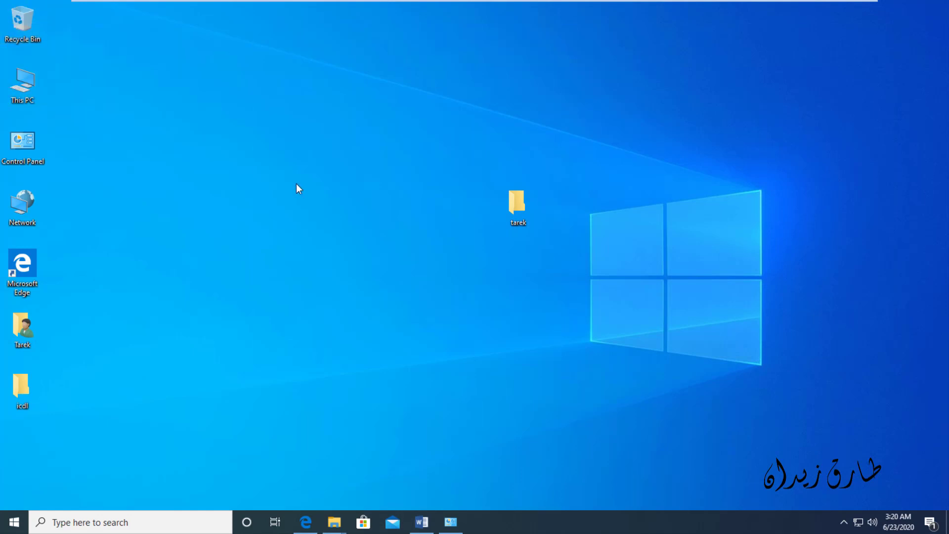
Step: Move the icdl folder to the Recycle Bin and empty the bin directly from the desktop to remove it permanently
{"action": "left_click", "coordinate": [22, 388]}
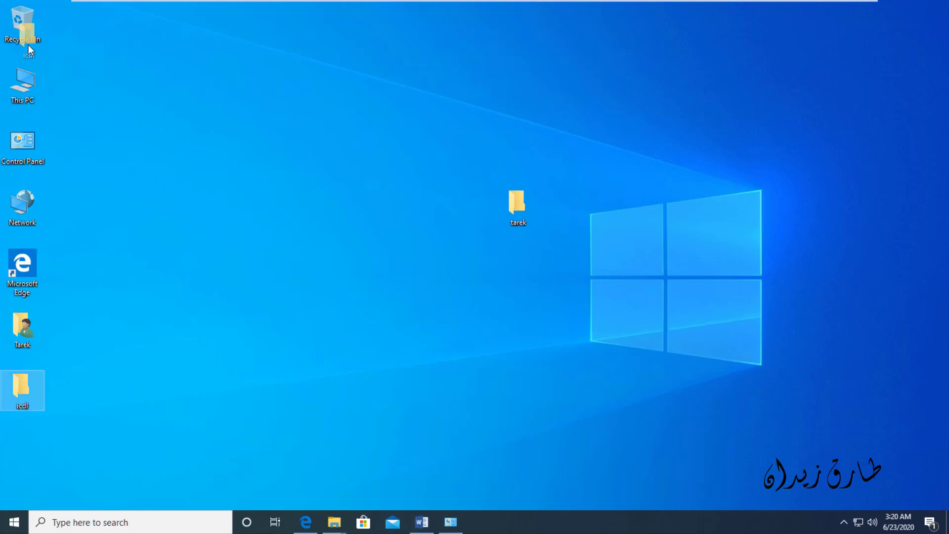
{"action": "key", "text": "Delete"}
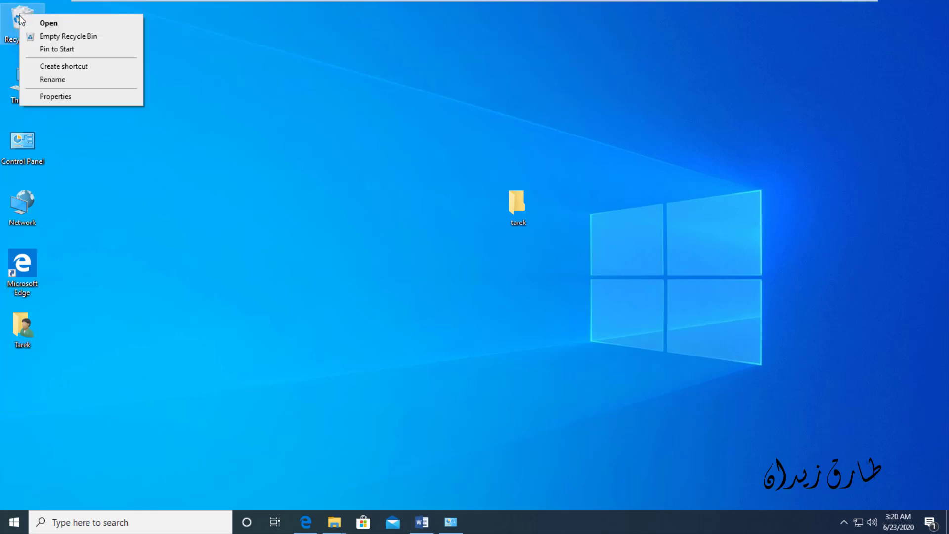
{"action": "right_click", "coordinate": [20, 15]}
{"action": "left_click", "coordinate": [56, 37]}
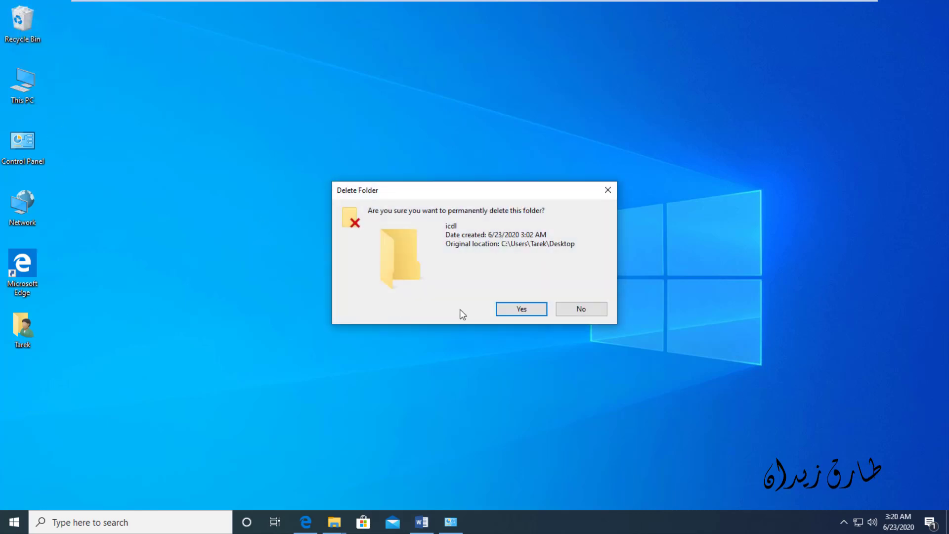
{"action": "left_click", "coordinate": [522, 309]}
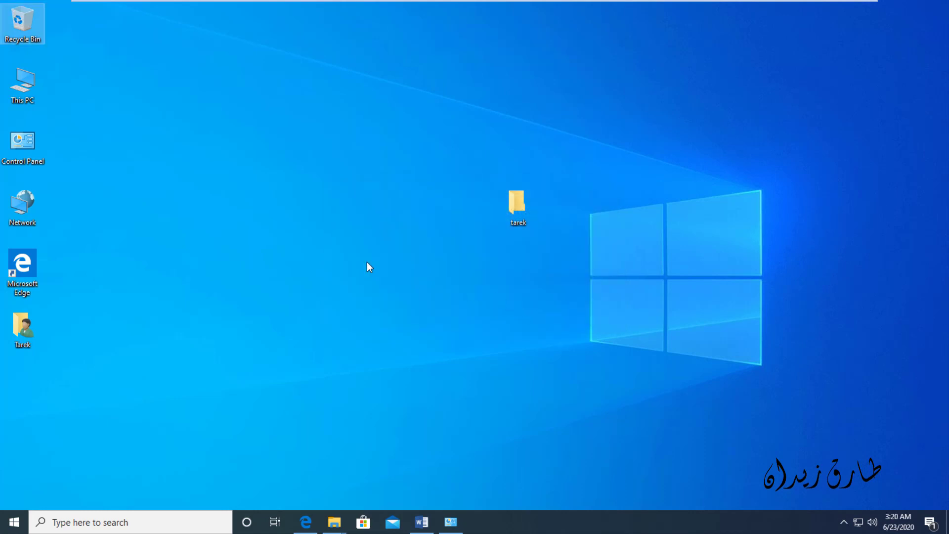